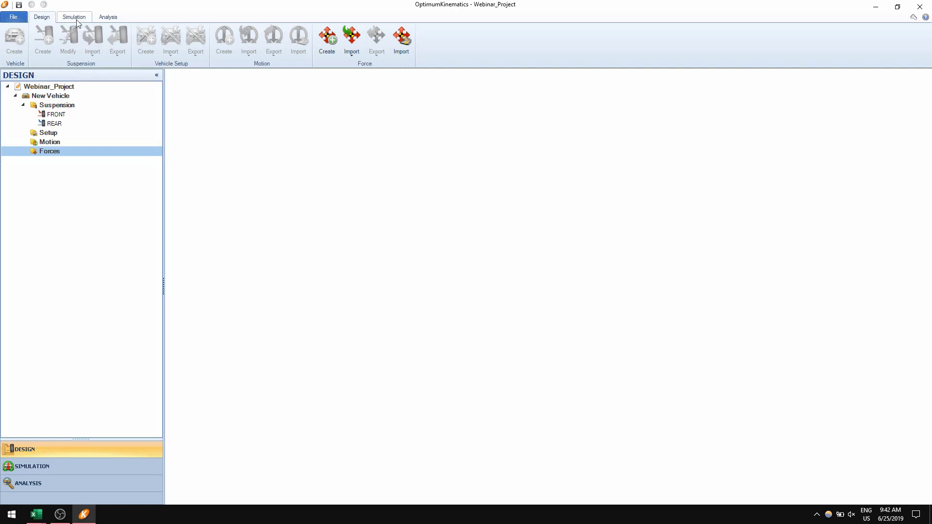
Check the license details of OptimumKinematics and its Forces Module, and return to the project design.
{"action": "left_click", "coordinate": [22, 19]}
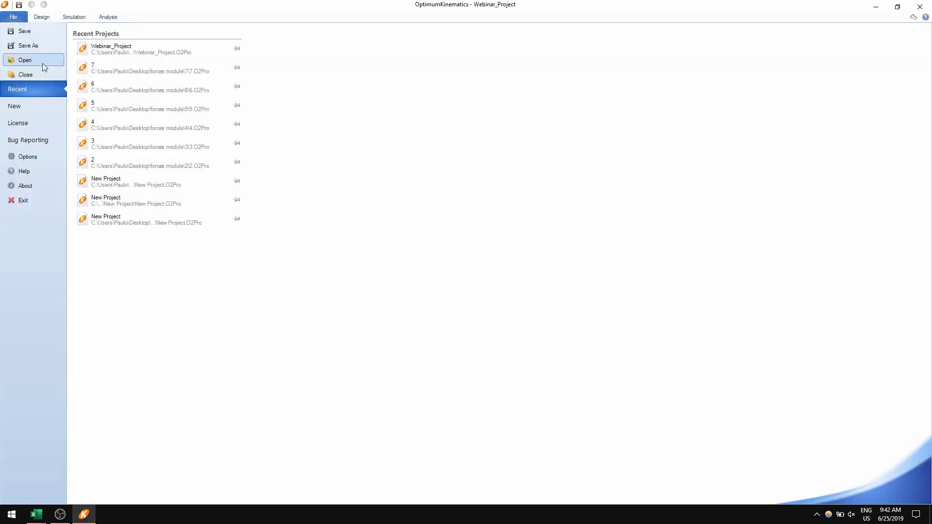
{"action": "left_click", "coordinate": [47, 121]}
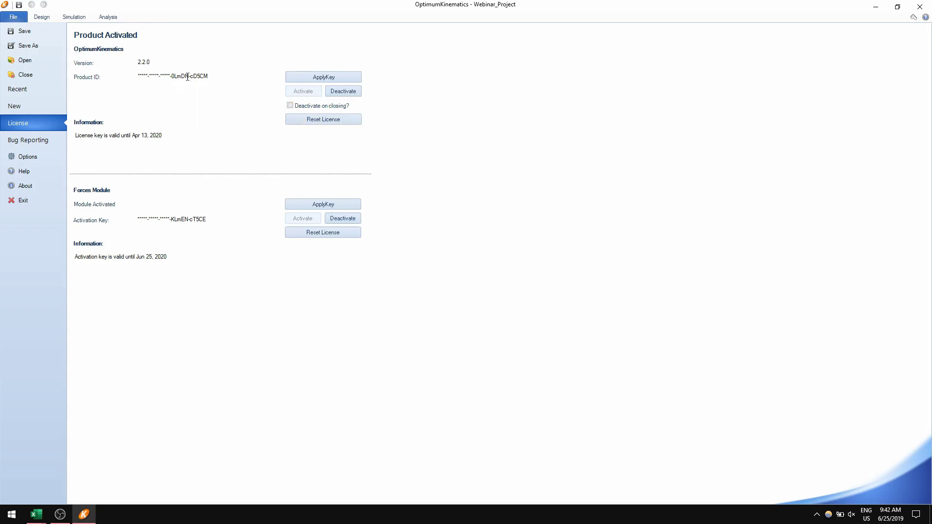
{"action": "left_click_drag", "start_coordinate": [172, 75], "coordinate": [211, 75]}
{"action": "left_click", "coordinate": [215, 76]}
{"action": "left_click_drag", "start_coordinate": [141, 218], "coordinate": [222, 219]}
{"action": "left_click", "coordinate": [223, 221]}
{"action": "left_click", "coordinate": [46, 18]}
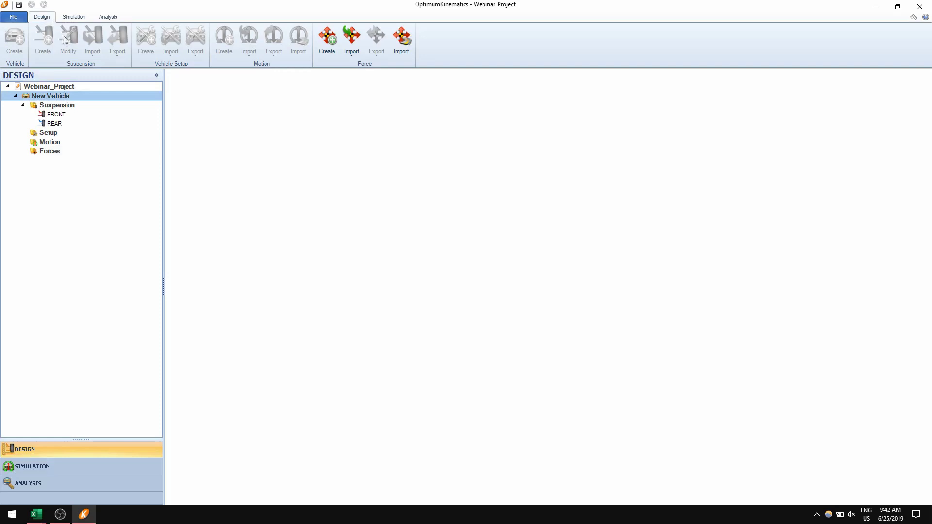
Start a new suspension definition with a Rear axle and Double A-Arm geometry.
{"action": "left_click", "coordinate": [61, 105]}
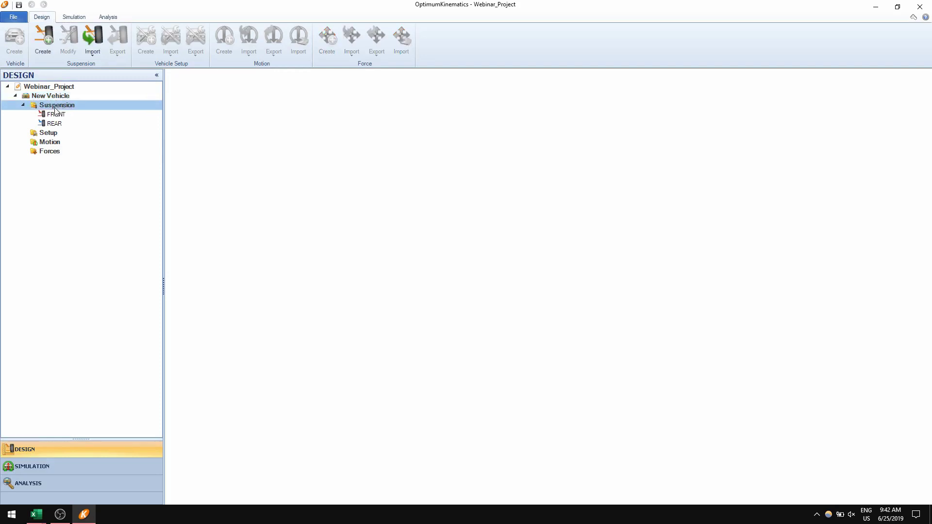
{"action": "left_click", "coordinate": [57, 115]}
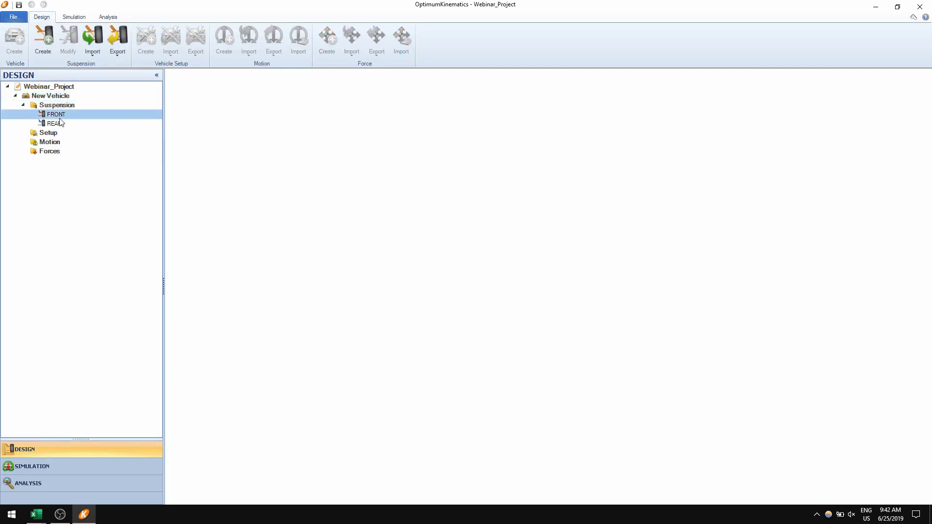
{"action": "left_click", "coordinate": [43, 39]}
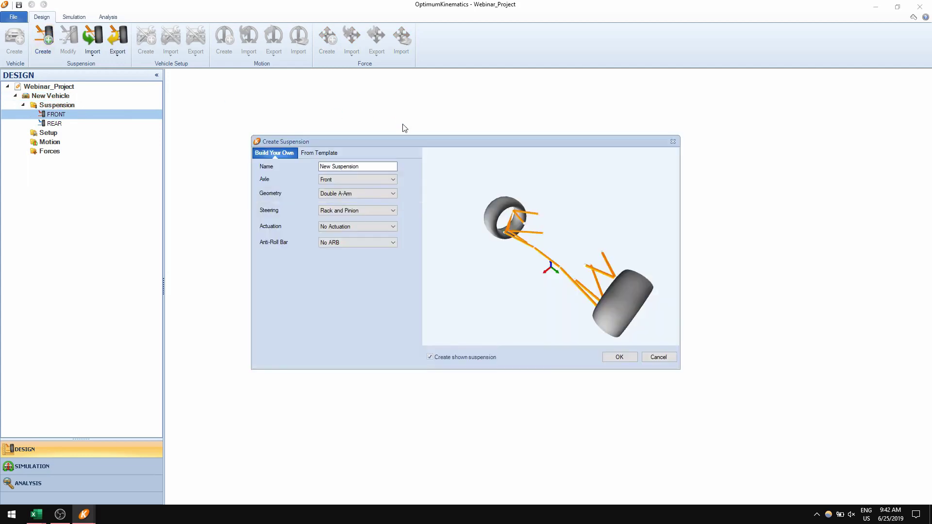
{"action": "left_click", "coordinate": [374, 179]}
{"action": "left_click", "coordinate": [370, 194]}
{"action": "left_click", "coordinate": [373, 194]}
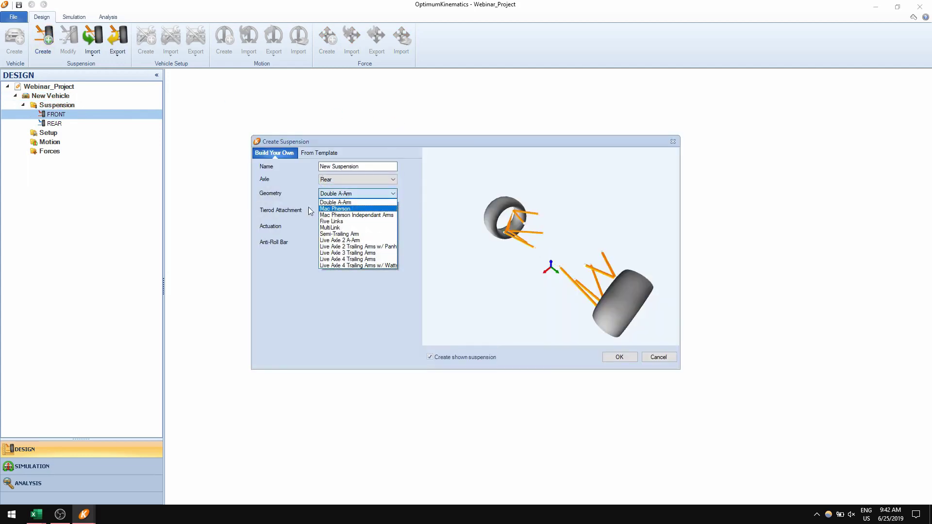
{"action": "left_click", "coordinate": [301, 218]}
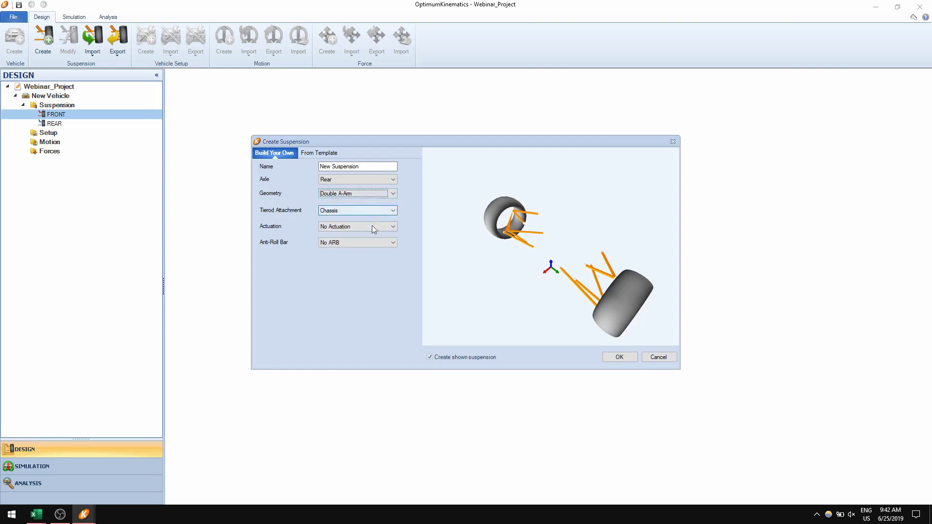
Try Direct CoilOver actuation with two coilovers and a U-Bar anti-roll bar, inspect the preview, and discard the new suspension.
{"action": "left_click", "coordinate": [372, 227]}
{"action": "left_click", "coordinate": [361, 243]}
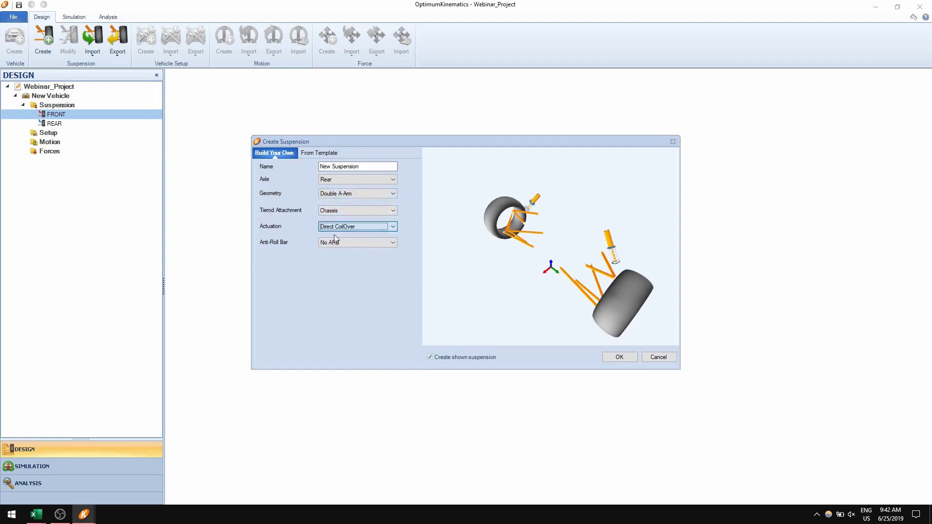
{"action": "left_click", "coordinate": [359, 275]}
{"action": "left_click", "coordinate": [352, 294]}
{"action": "left_click", "coordinate": [387, 243]}
{"action": "left_click", "coordinate": [376, 262]}
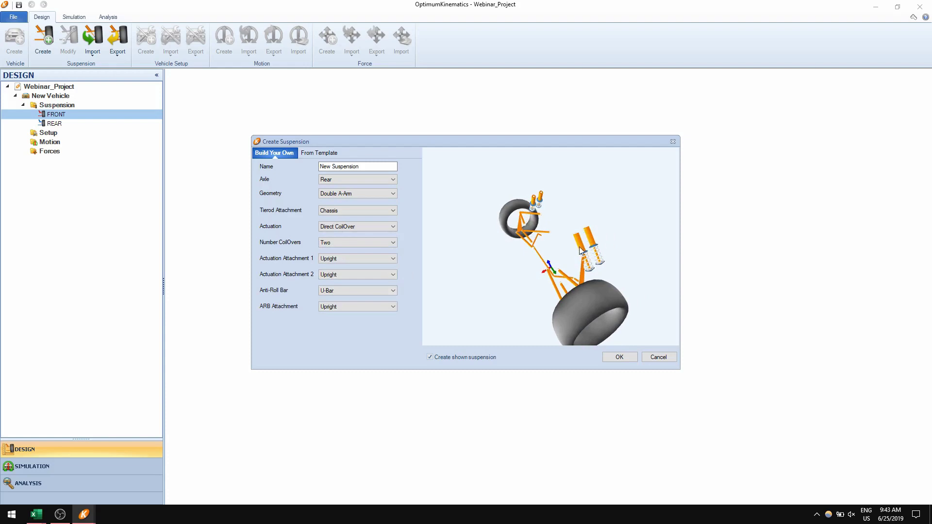
{"action": "left_click_drag", "start_coordinate": [575, 274], "coordinate": [607, 246]}
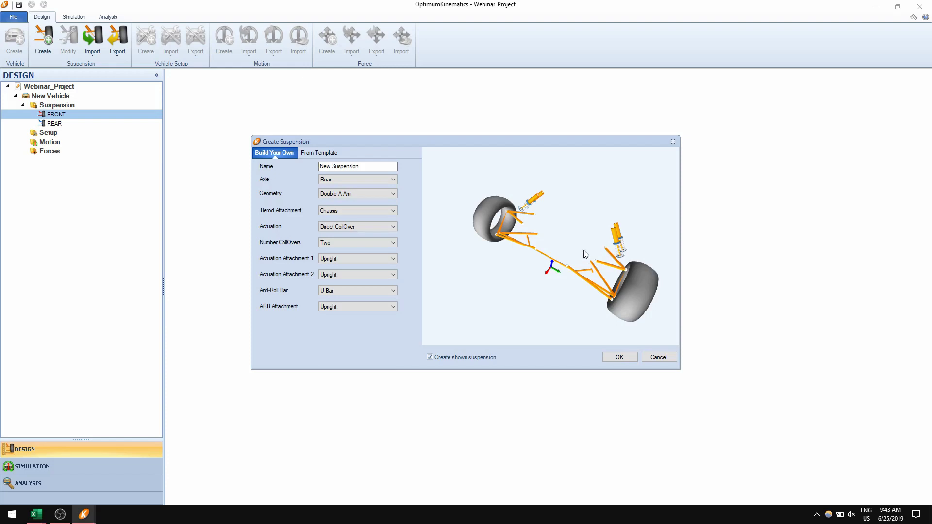
{"action": "left_click_drag", "start_coordinate": [625, 253], "coordinate": [614, 256]}
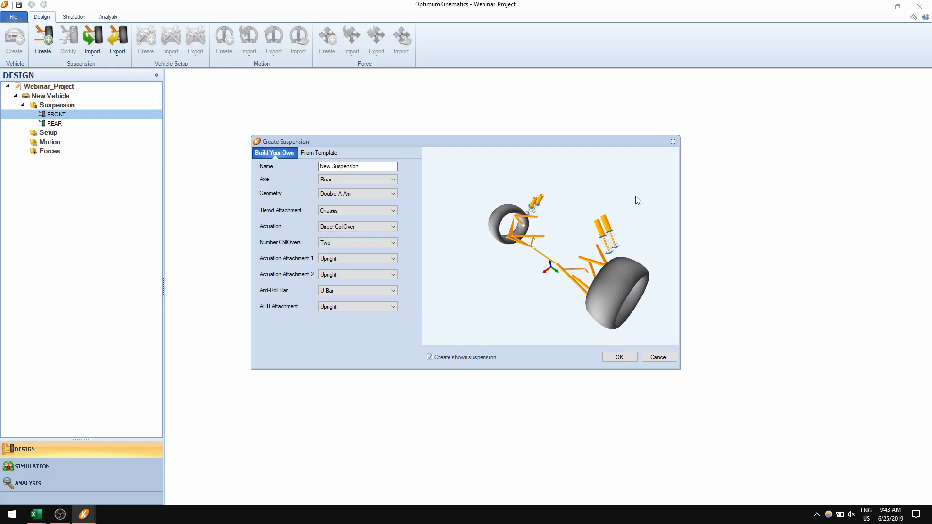
{"action": "left_click", "coordinate": [672, 141]}
Open the existing FRONT and REAR suspensions and inspect their 3D geometry.
{"action": "double_click", "coordinate": [61, 115]}
{"action": "double_click", "coordinate": [55, 123]}
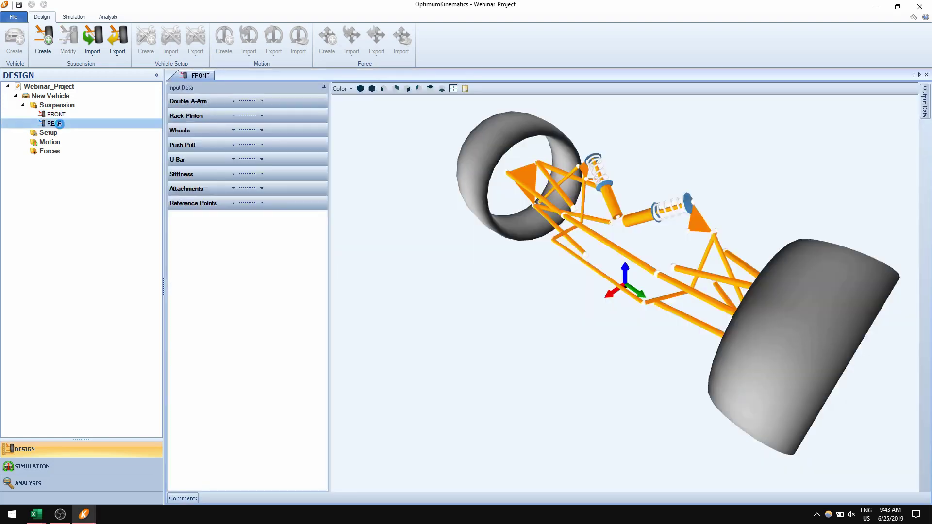
{"action": "left_click", "coordinate": [233, 76]}
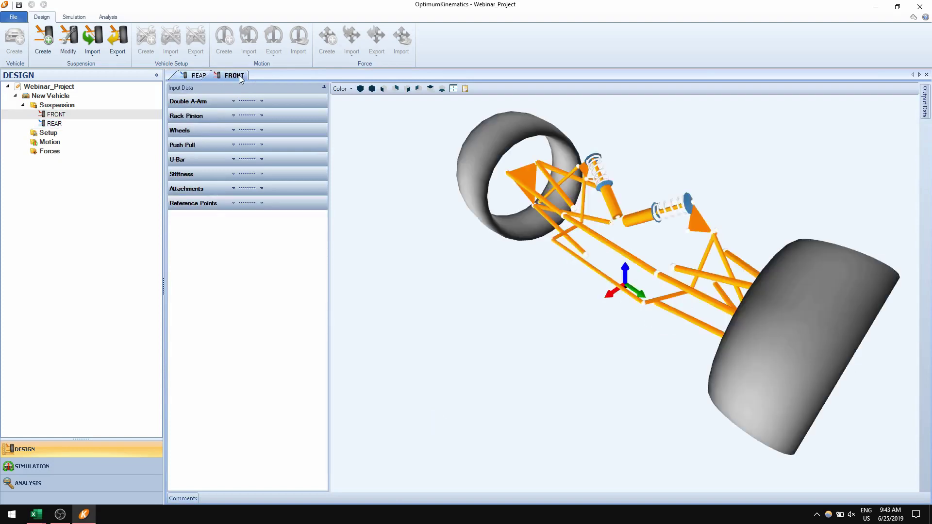
{"action": "mouse_move", "coordinate": [564, 229]}
{"action": "left_mouse_down"}
{"action": "mouse_move", "coordinate": [569, 240]}
{"action": "mouse_move", "coordinate": [566, 214]}
{"action": "left_mouse_up"}
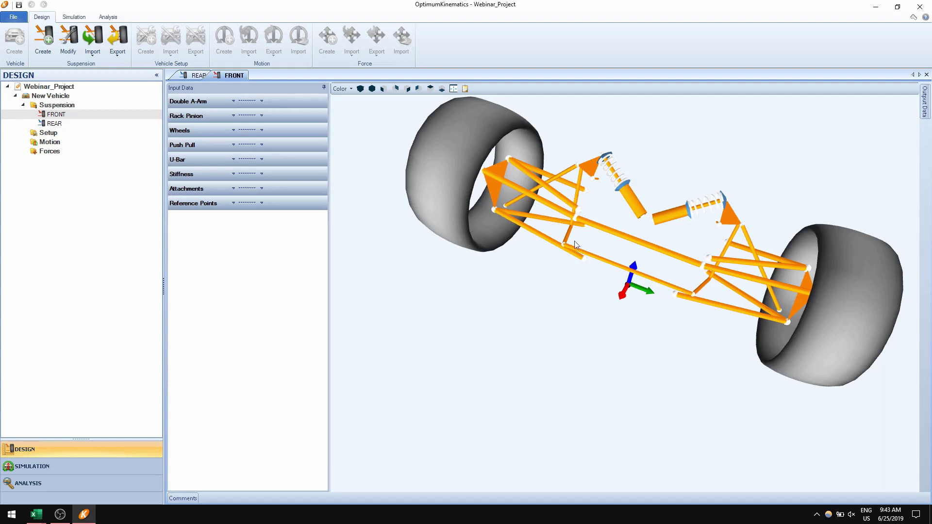
{"action": "left_click", "coordinate": [195, 75]}
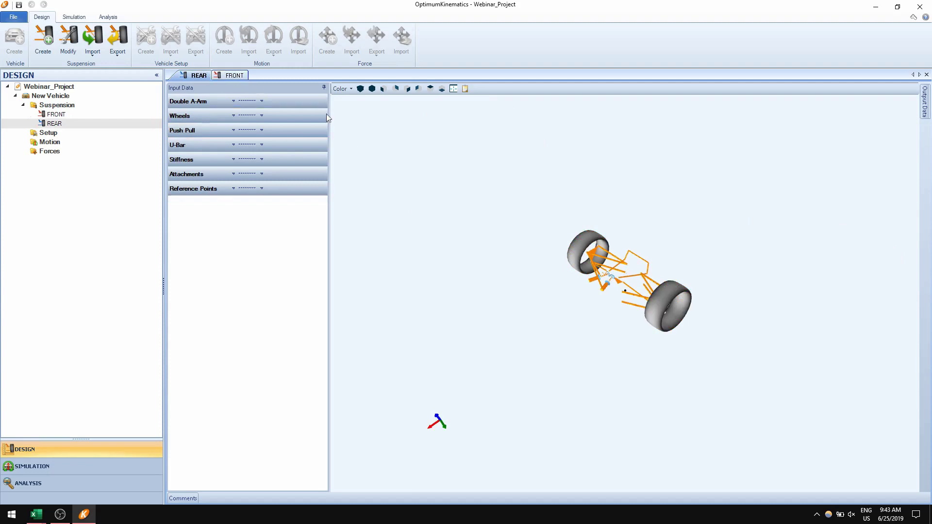
{"action": "left_click", "coordinate": [235, 75]}
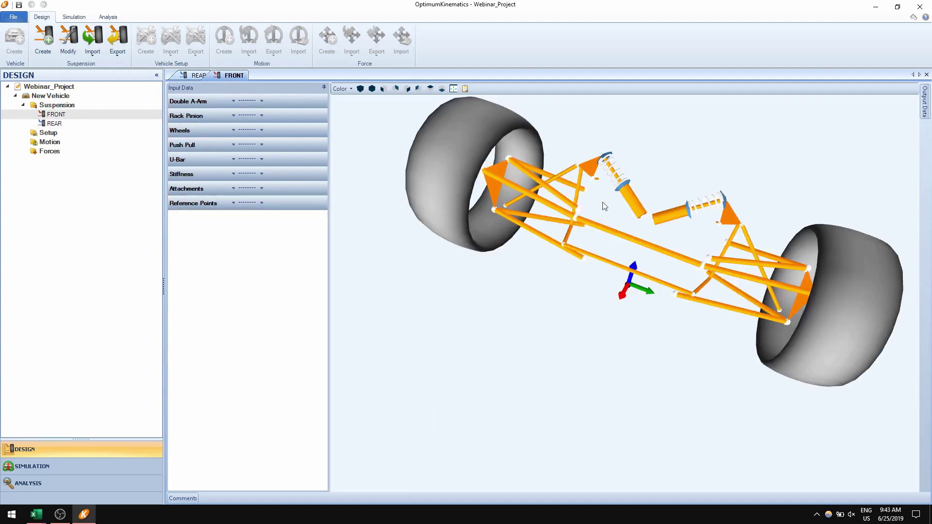
Examine the spring and U-Bar stiffness inputs of the FRONT and REAR suspensions.
{"action": "left_click", "coordinate": [273, 176]}
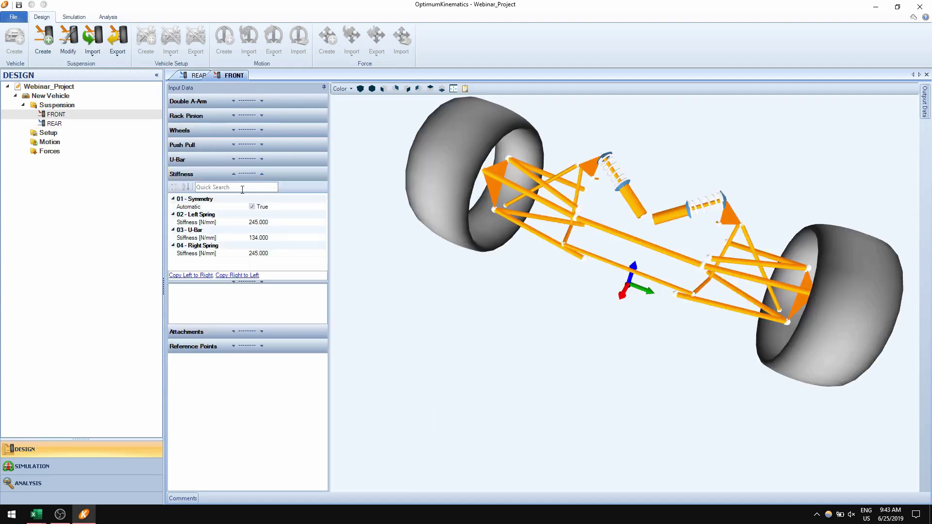
{"action": "left_click", "coordinate": [286, 223]}
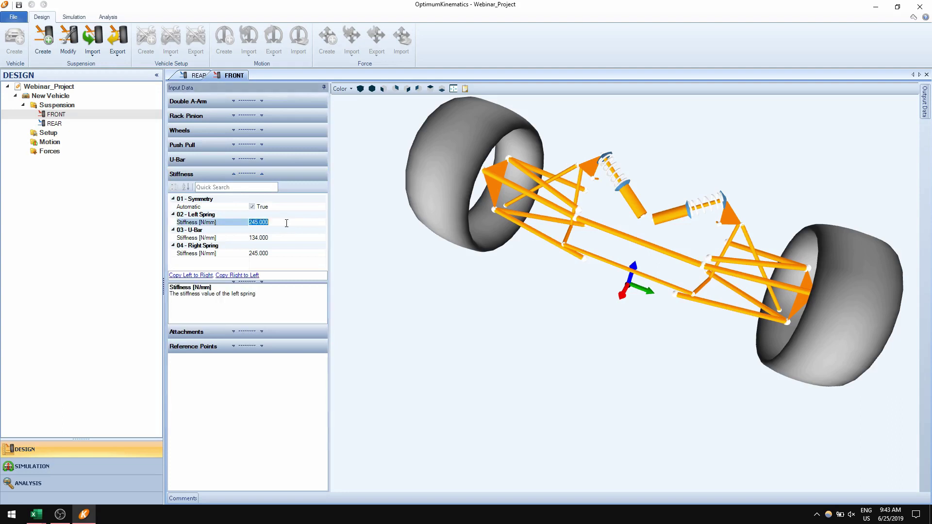
{"action": "left_click", "coordinate": [283, 237]}
{"action": "left_click", "coordinate": [288, 223]}
{"action": "left_click", "coordinate": [287, 237]}
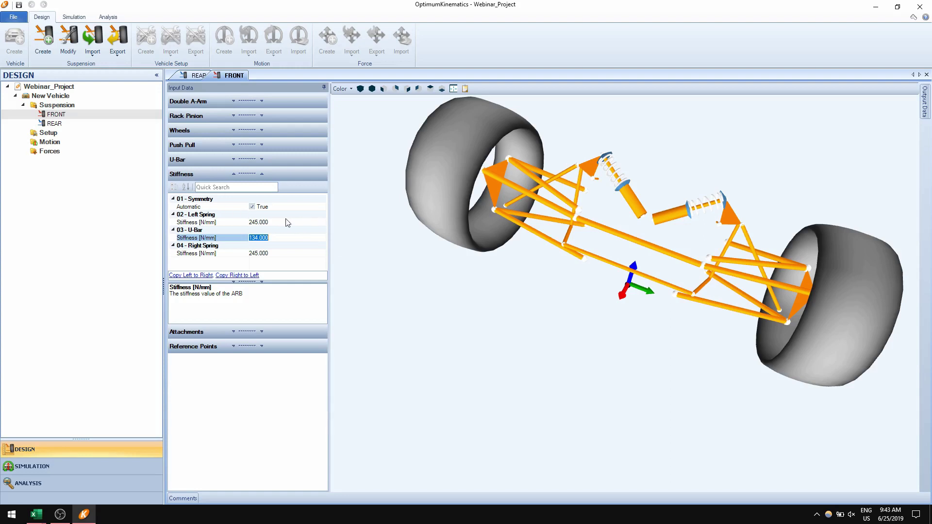
{"action": "left_click", "coordinate": [298, 222]}
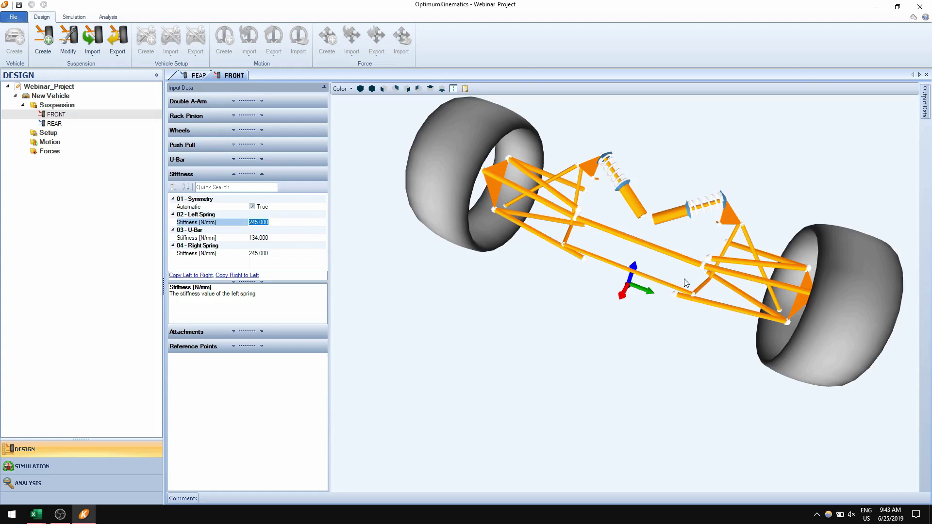
{"action": "left_click", "coordinate": [288, 240]}
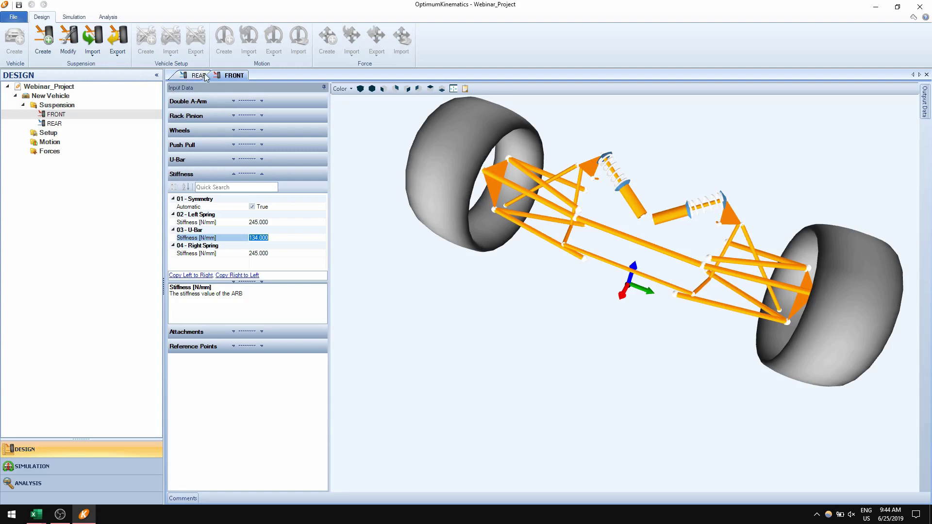
{"action": "left_click", "coordinate": [283, 252]}
{"action": "left_click", "coordinate": [270, 238]}
{"action": "left_click_drag", "start_coordinate": [606, 253], "coordinate": [601, 255]}
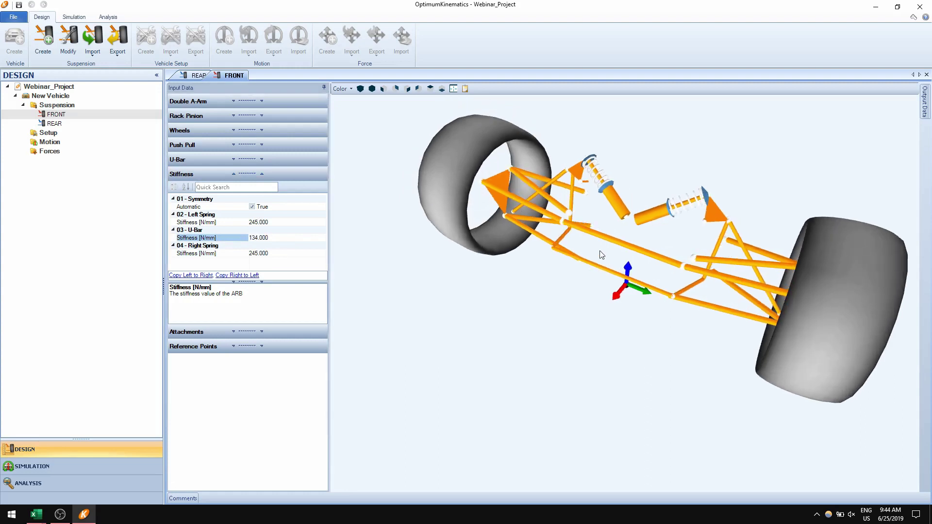
{"action": "left_click", "coordinate": [195, 76]}
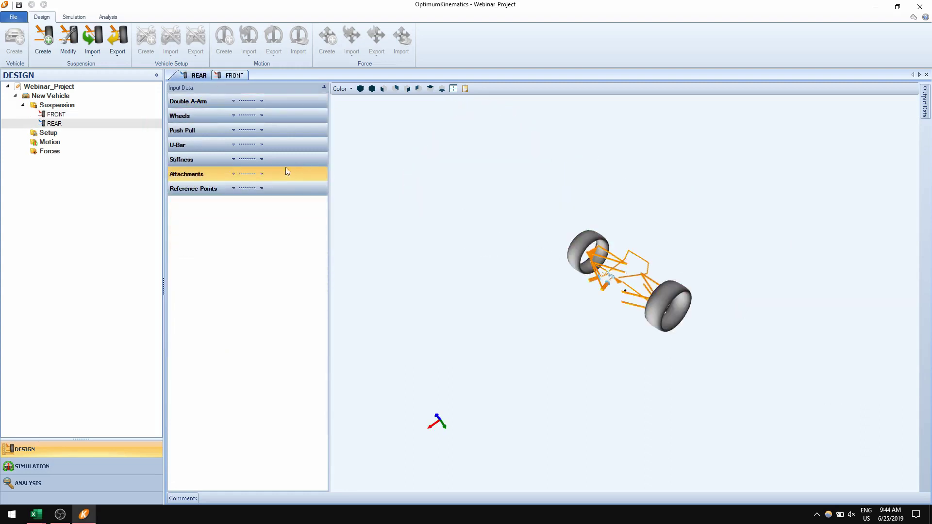
{"action": "left_click", "coordinate": [241, 158]}
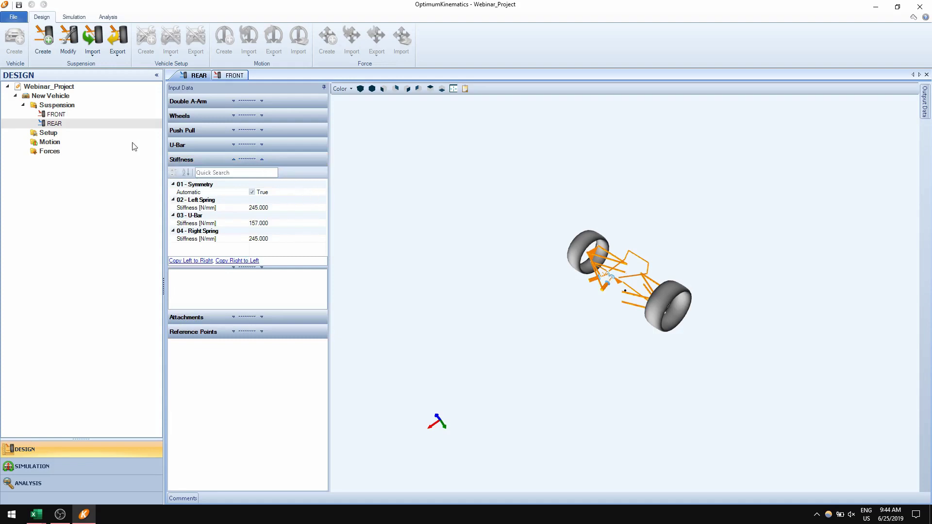
Create a vehicle setup named New Setup, assign FRONT as its front suspension and REAR as its rear suspension, and save it.
{"action": "left_click", "coordinate": [34, 135]}
{"action": "left_click", "coordinate": [146, 38]}
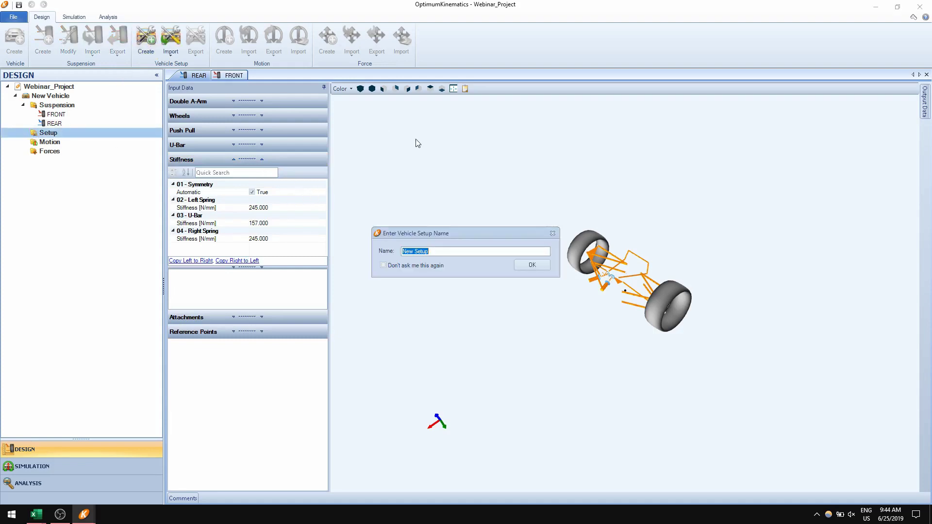
{"action": "key", "text": "Return"}
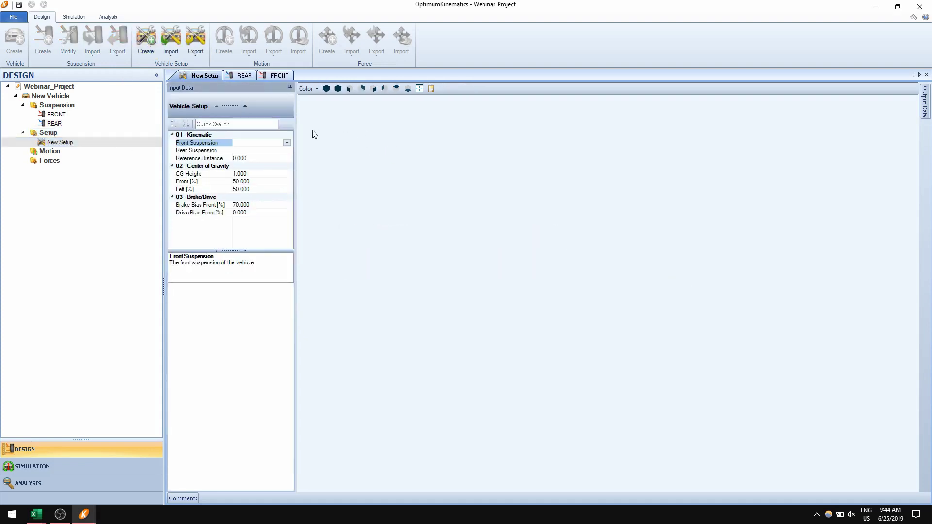
{"action": "left_click", "coordinate": [287, 143]}
{"action": "left_click", "coordinate": [261, 150]}
{"action": "left_click", "coordinate": [286, 150]}
{"action": "left_click", "coordinate": [287, 151]}
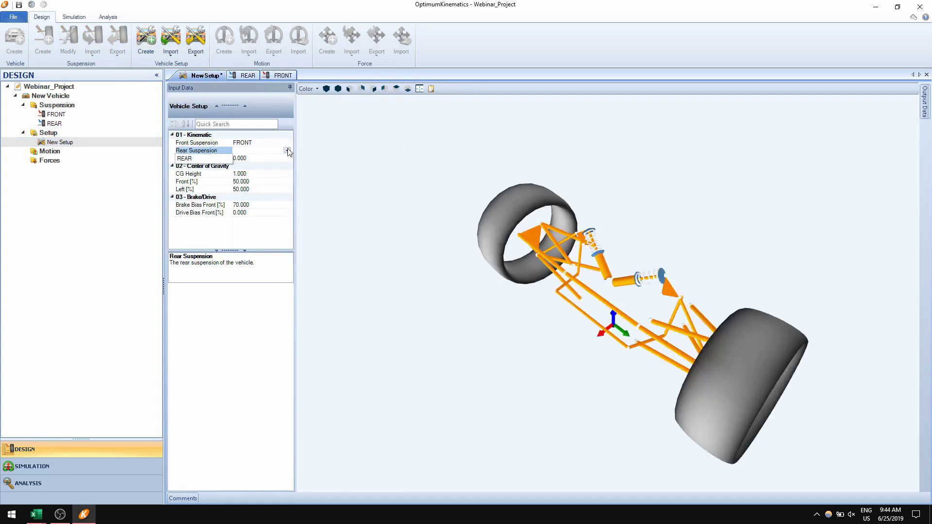
{"action": "left_click", "coordinate": [225, 161]}
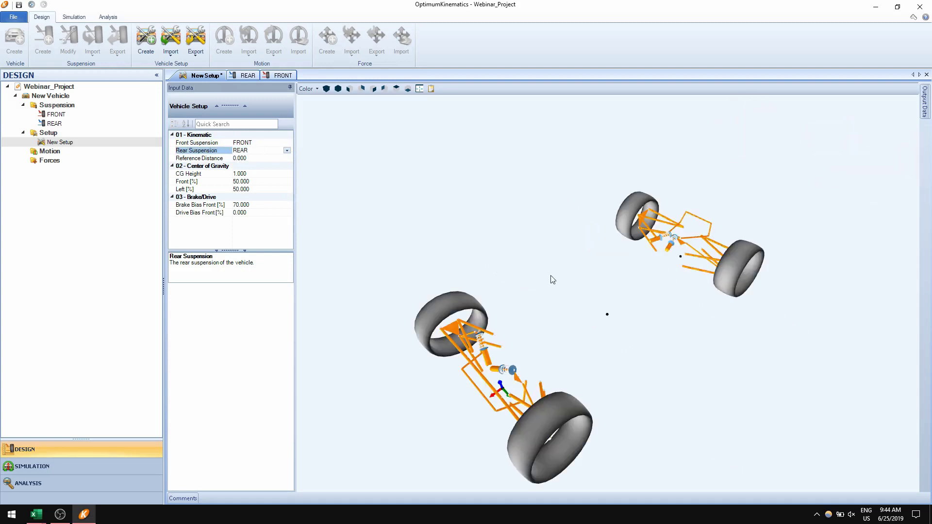
{"action": "key", "text": "ctrl+s"}
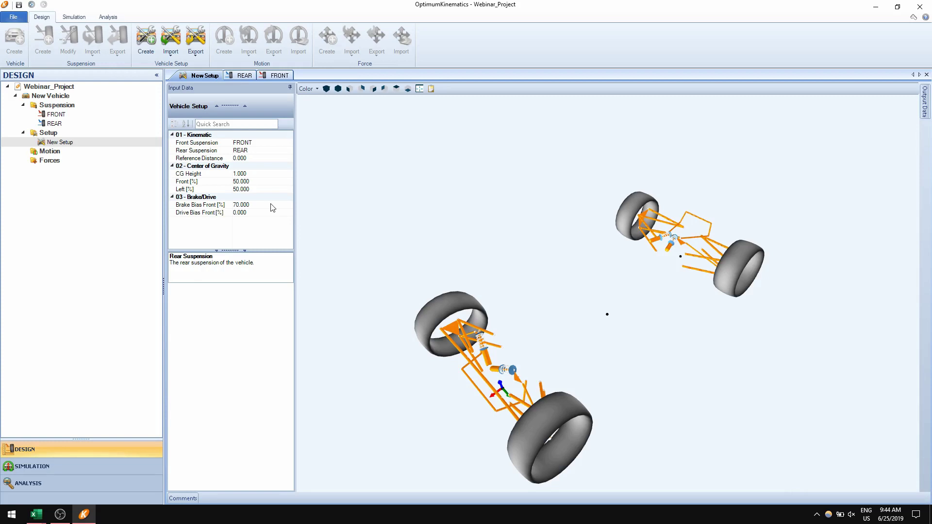
{"action": "left_click", "coordinate": [48, 152]}
{"action": "left_click", "coordinate": [51, 161]}
{"action": "left_click", "coordinate": [55, 151]}
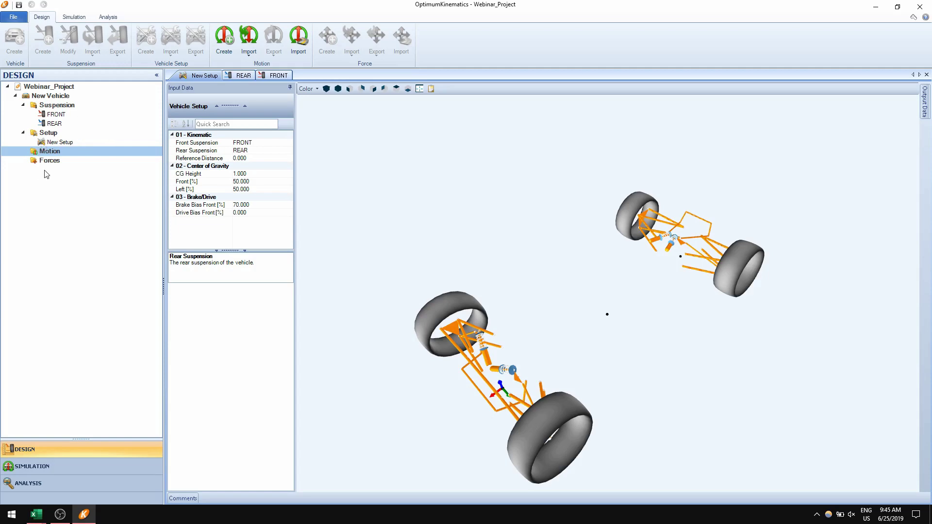
Switch to the SimpleWTCalculations.xlsx workbook in Excel and examine its vehicle inputs, from dimensions and mass to aero.
{"action": "mouse_move", "coordinate": [39, 515]}
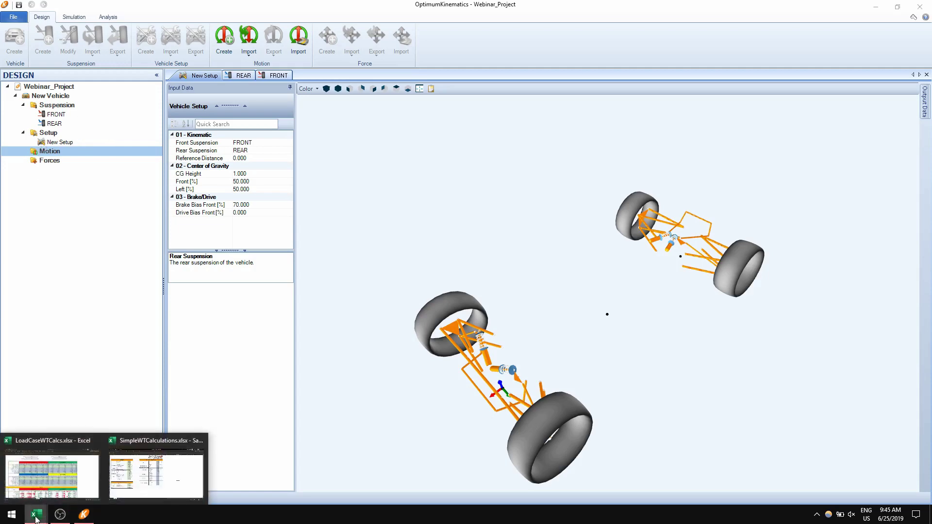
{"action": "left_click", "coordinate": [165, 461]}
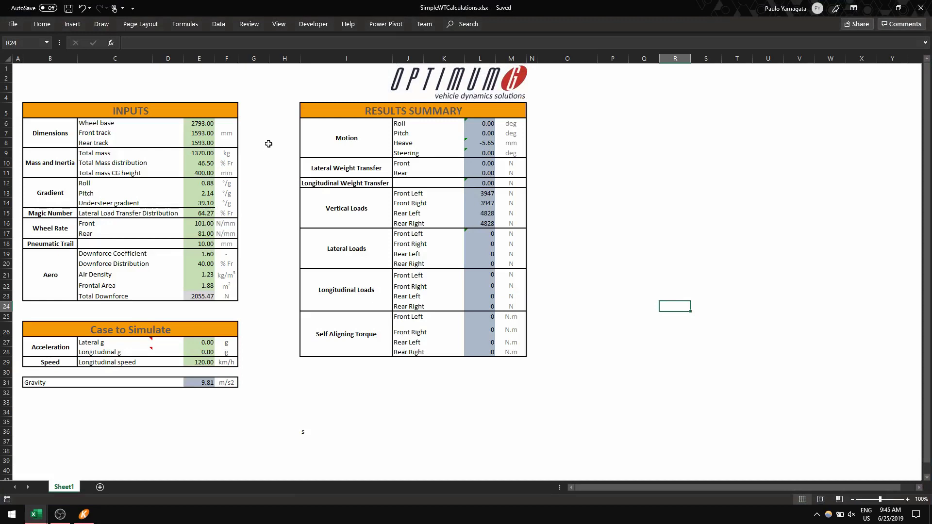
{"action": "left_click", "coordinate": [248, 140]}
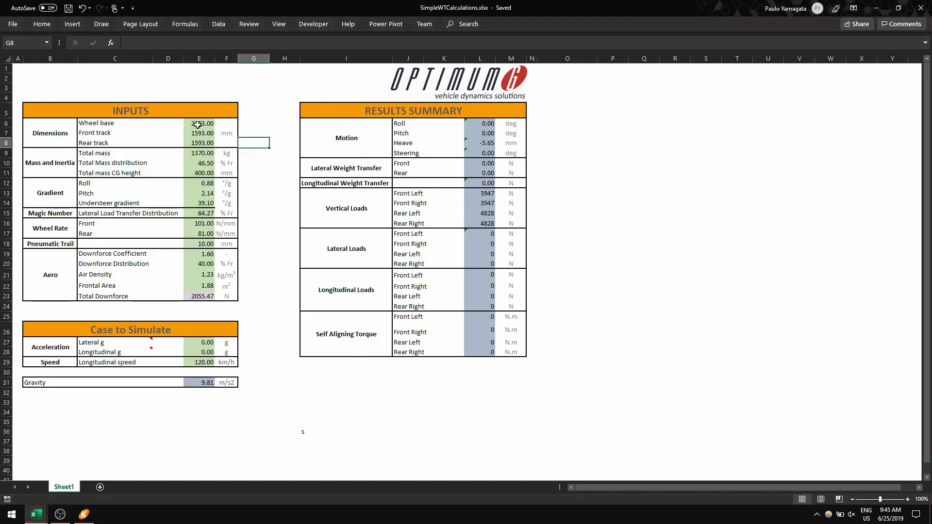
{"action": "left_click_drag", "start_coordinate": [197, 125], "coordinate": [199, 153]}
{"action": "left_click_drag", "start_coordinate": [142, 124], "coordinate": [204, 144]}
{"action": "left_click_drag", "start_coordinate": [151, 124], "coordinate": [206, 197]}
{"action": "left_click", "coordinate": [210, 153]}
{"action": "left_click", "coordinate": [162, 256]}
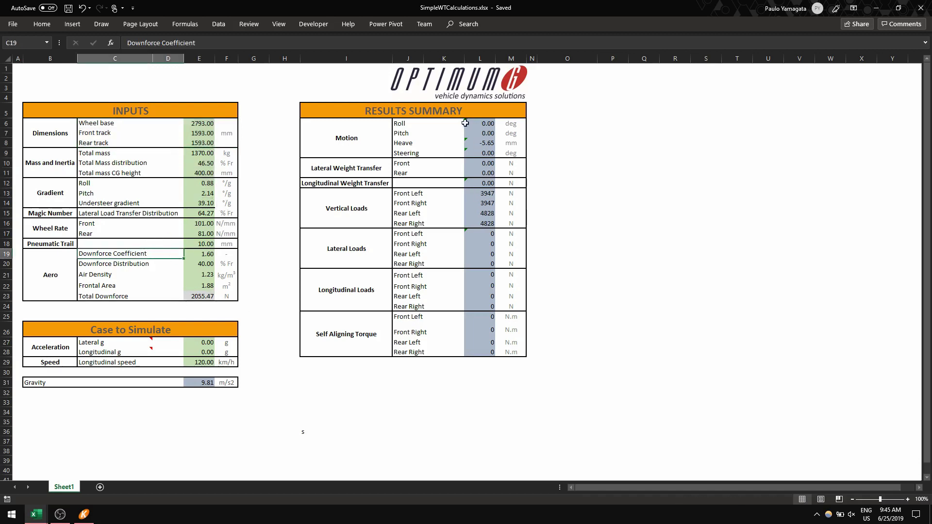
Examine the results summary, from motion and weight transfer to the vertical, lateral and longitudinal loads and self-aligning torque.
{"action": "left_click_drag", "start_coordinate": [414, 125], "coordinate": [502, 374]}
{"action": "left_click", "coordinate": [347, 362]}
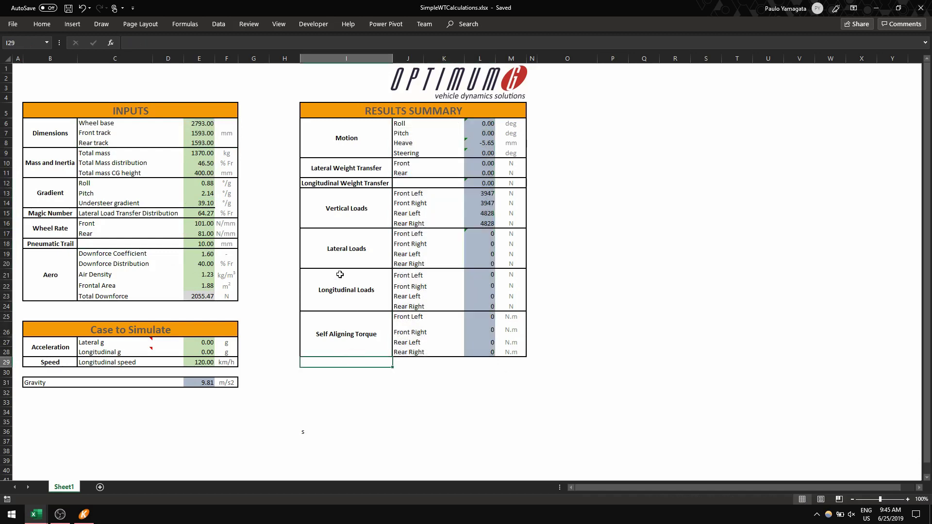
{"action": "left_click_drag", "start_coordinate": [362, 210], "coordinate": [524, 354]}
{"action": "left_click", "coordinate": [226, 421]}
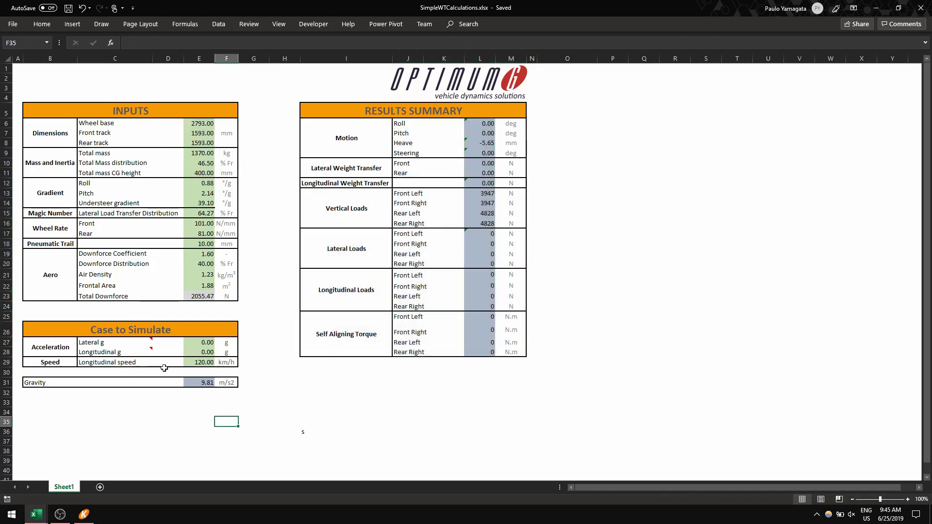
Set the case to simulate to 0.8 g lateral and -1 g longitudinal acceleration.
{"action": "left_click", "coordinate": [197, 342]}
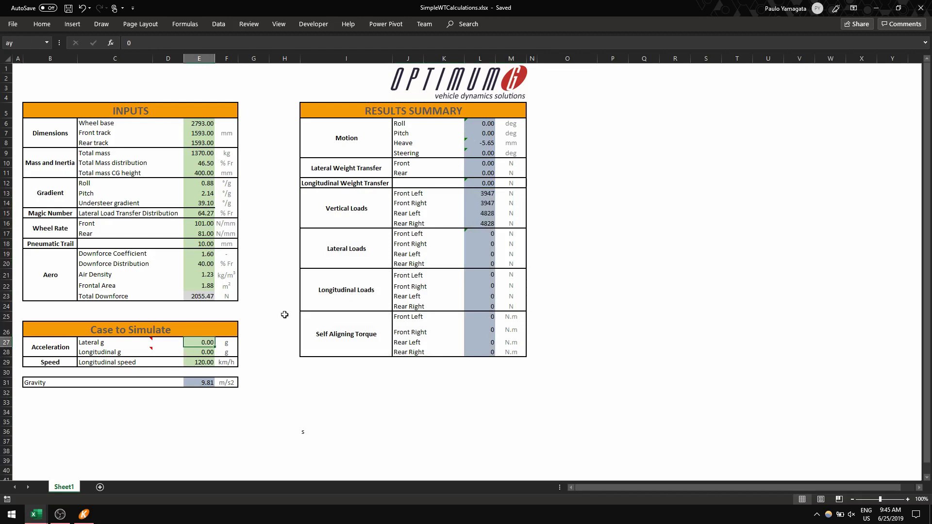
{"action": "type", "text": "0.8"}
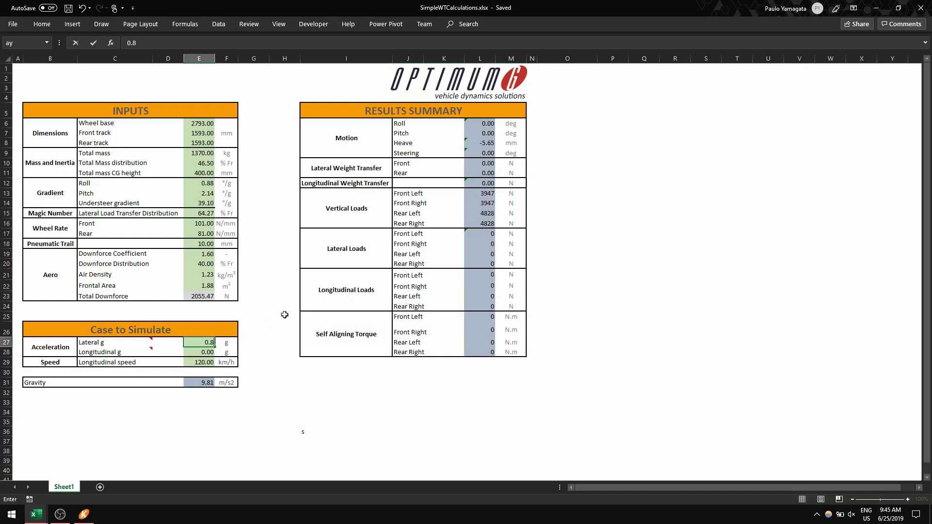
{"action": "key", "text": "Return"}
{"action": "type", "text": "-"}
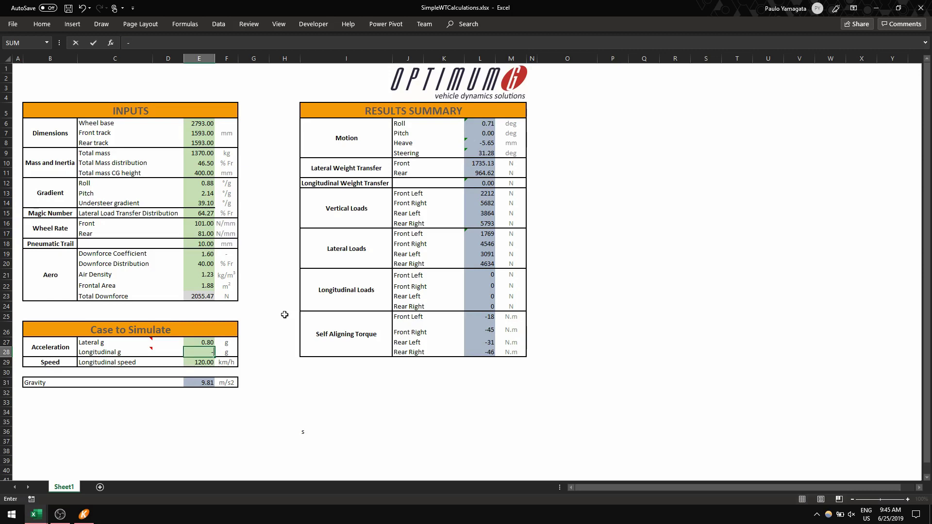
{"action": "type", "text": "1"}
{"action": "key", "text": "Return"}
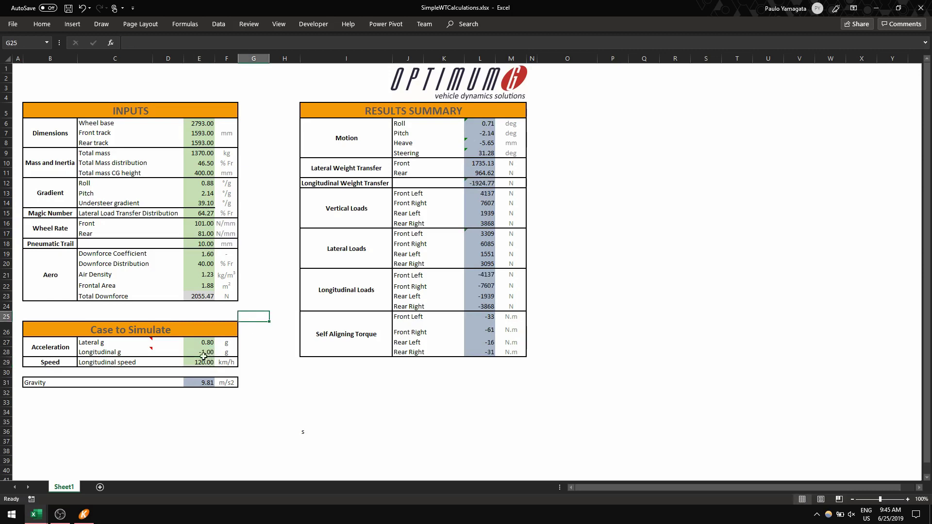
Review the case's accelerations and the results summary, and inspect the formula behind the front right vertical load.
{"action": "left_click_drag", "start_coordinate": [168, 345], "coordinate": [256, 342]}
{"action": "left_click", "coordinate": [255, 343]}
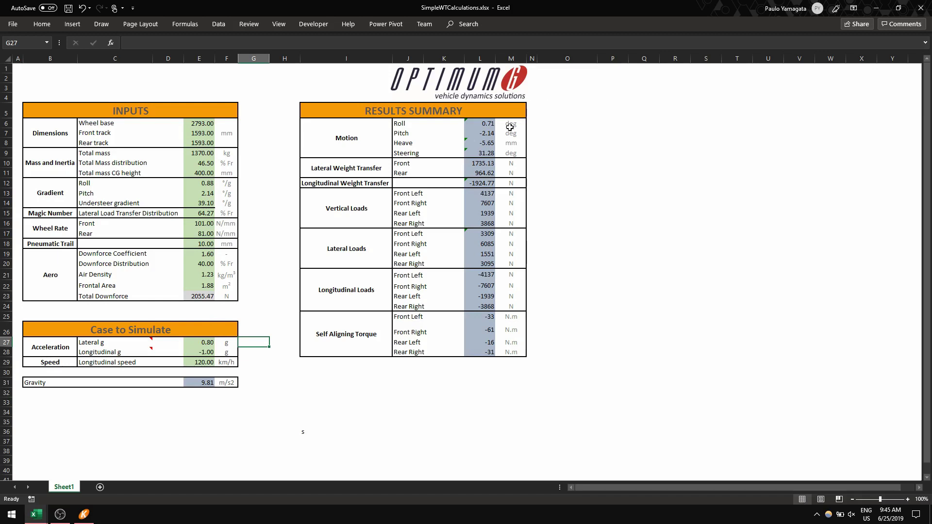
{"action": "left_click_drag", "start_coordinate": [454, 124], "coordinate": [510, 352]}
{"action": "left_click", "coordinate": [510, 351]}
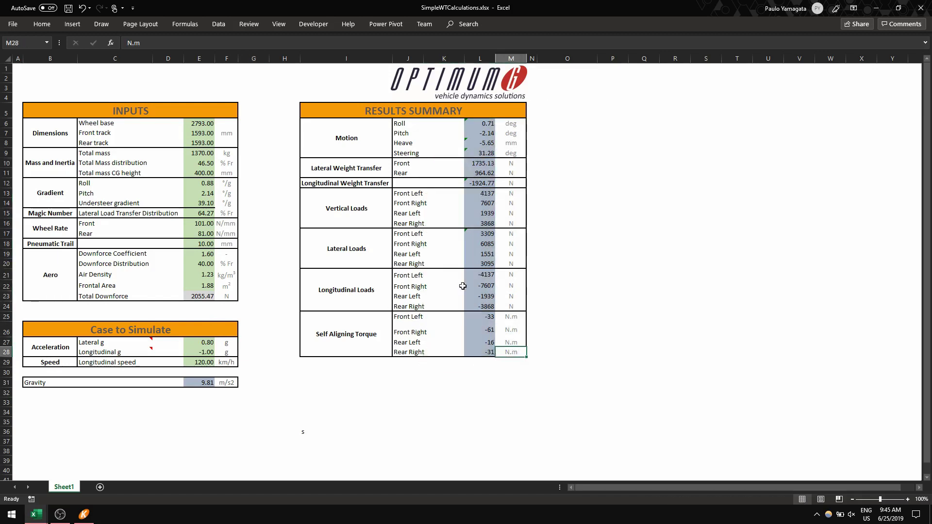
{"action": "left_click", "coordinate": [486, 203]}
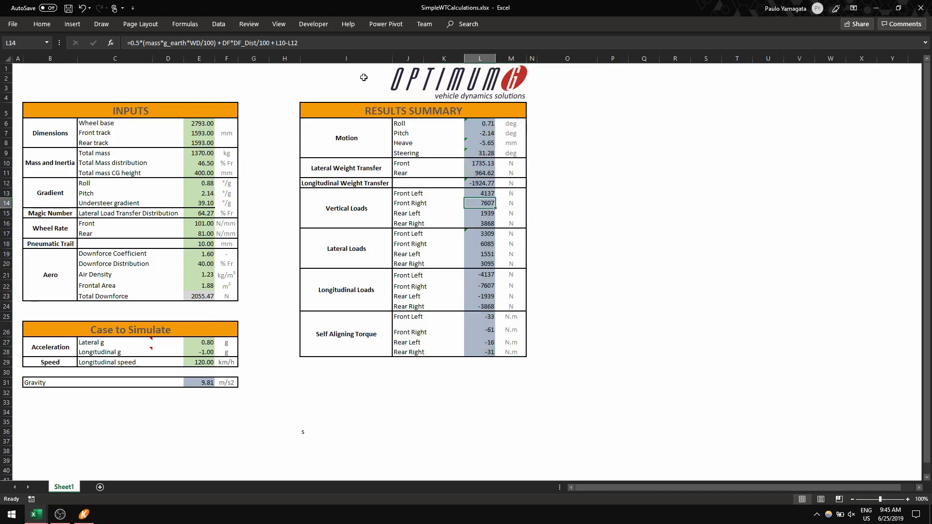
{"action": "left_click", "coordinate": [390, 45]}
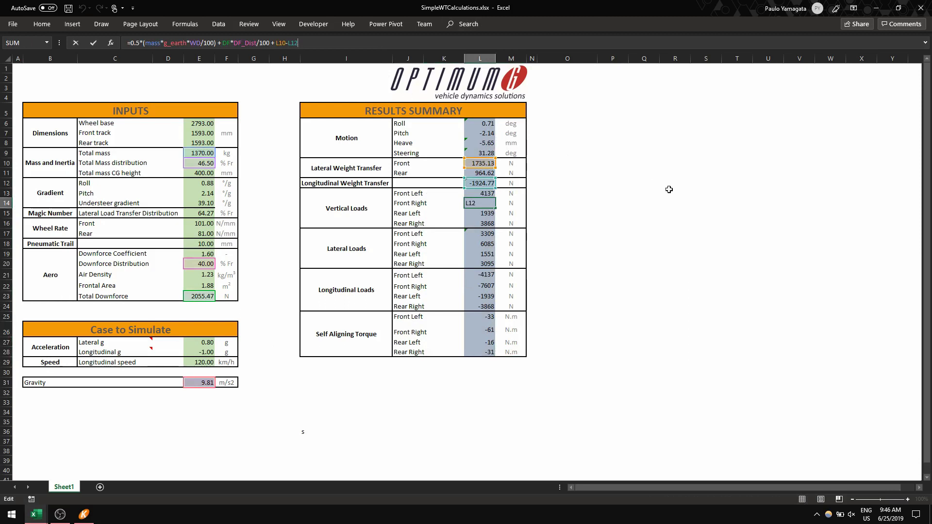
{"action": "key", "text": "Return"}
Place the workbook side by side with OptimumKinematics and create a new motion for the vehicle with the default name.
{"action": "left_click_drag", "start_coordinate": [429, 6], "coordinate": [929, 92]}
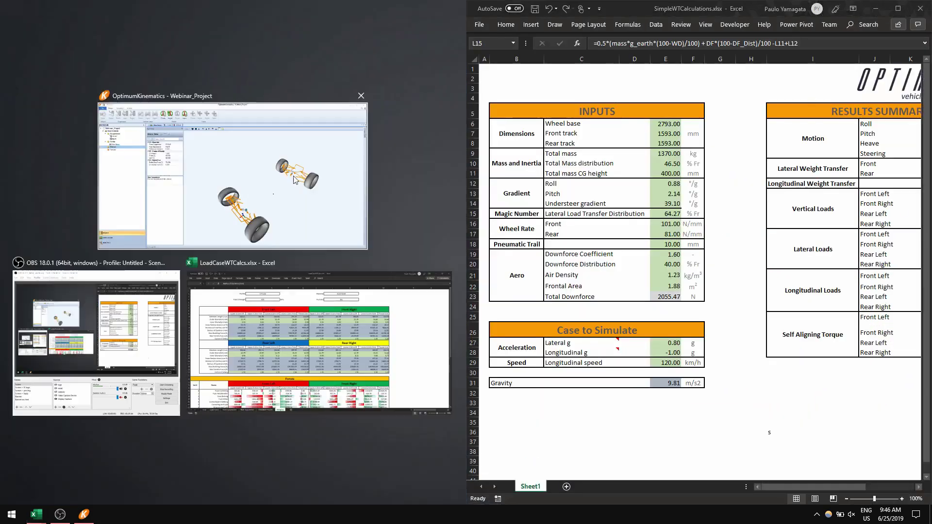
{"action": "left_click", "coordinate": [311, 131]}
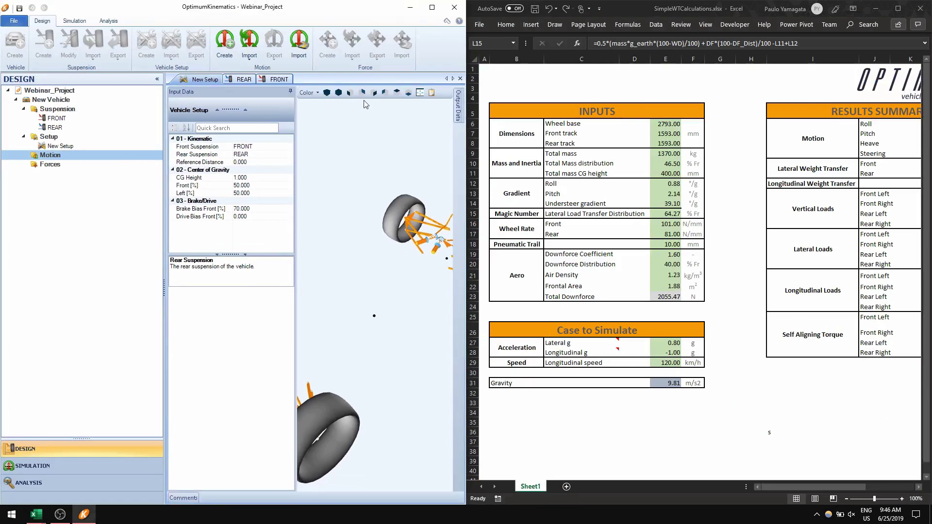
{"action": "left_click", "coordinate": [224, 46]}
{"action": "left_click", "coordinate": [308, 269]}
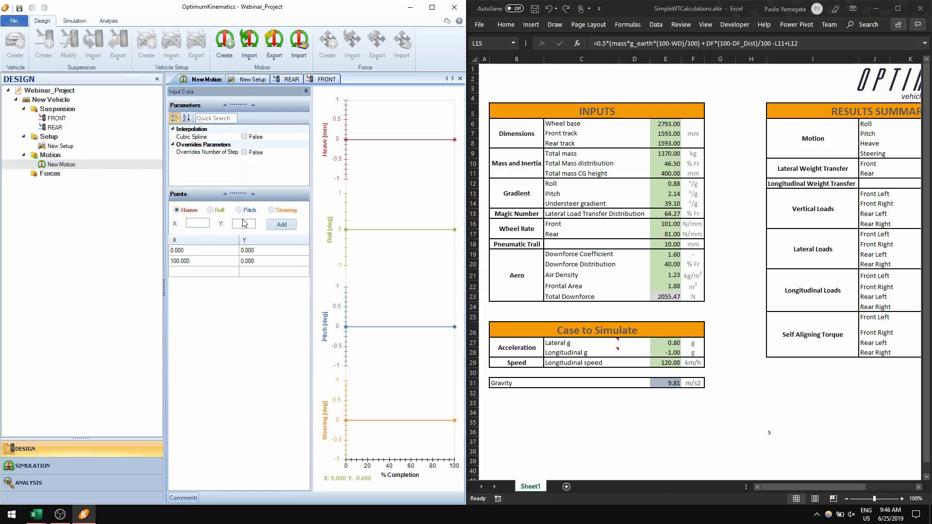
Bring the workbook's results summary into view and set the motion's heave to -5.65 mm at 100% completion.
{"action": "left_click", "coordinate": [920, 489]}
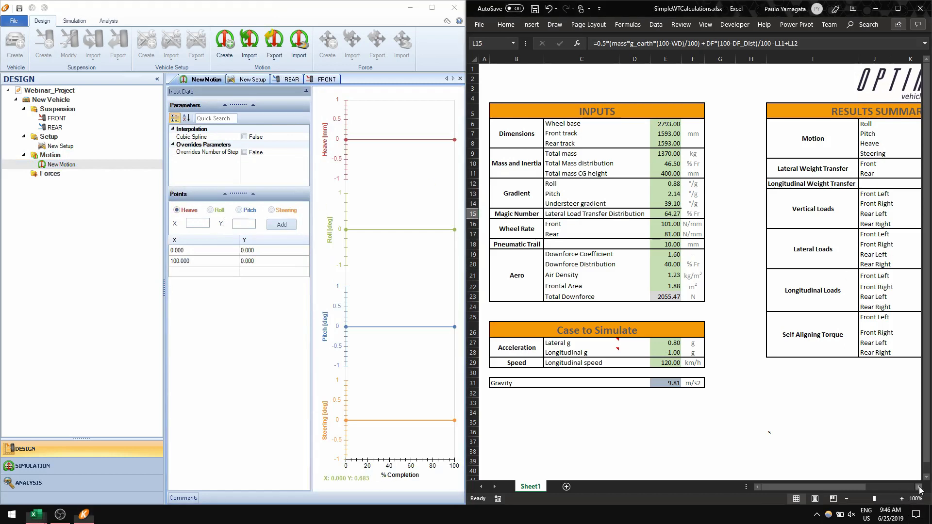
{"action": "left_click", "coordinate": [918, 487]}
{"action": "left_click", "coordinate": [919, 487]}
{"action": "left_click", "coordinate": [919, 487]}
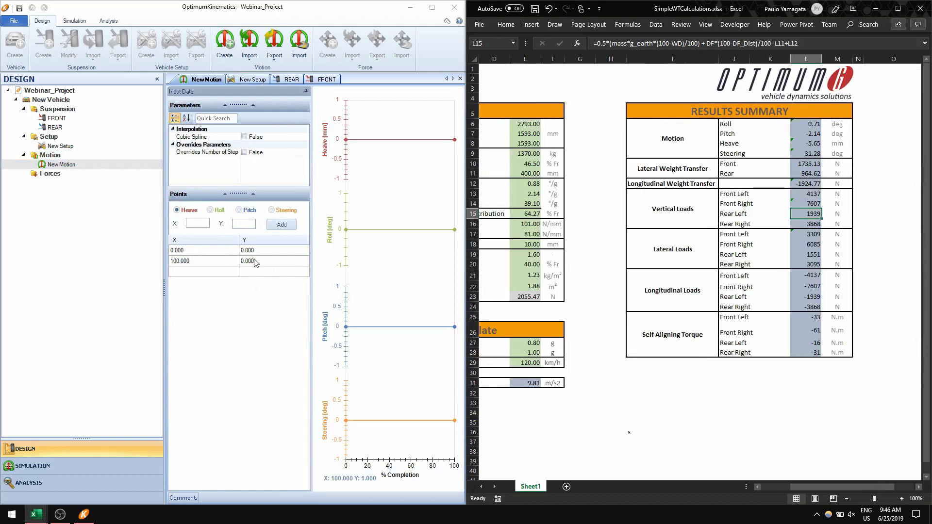
{"action": "left_click", "coordinate": [270, 262]}
{"action": "left_click", "coordinate": [277, 262]}
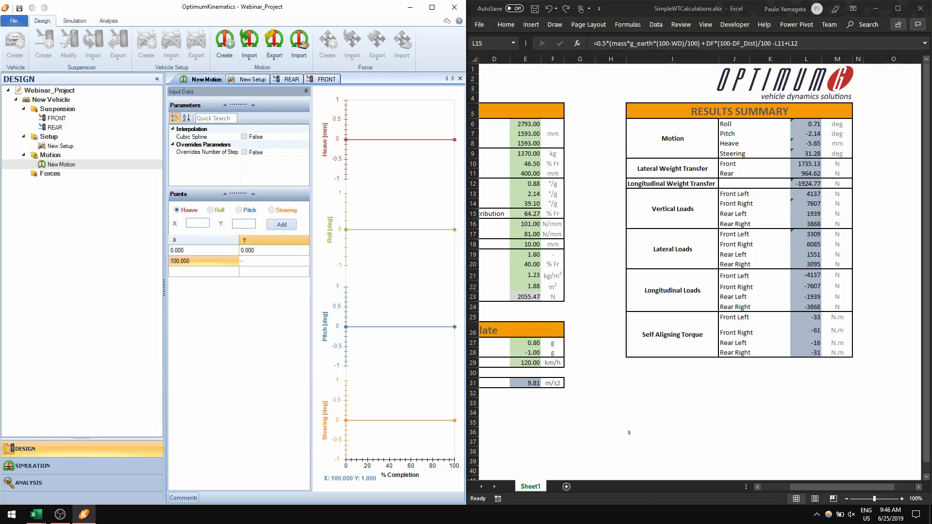
{"action": "key", "text": "Return"}
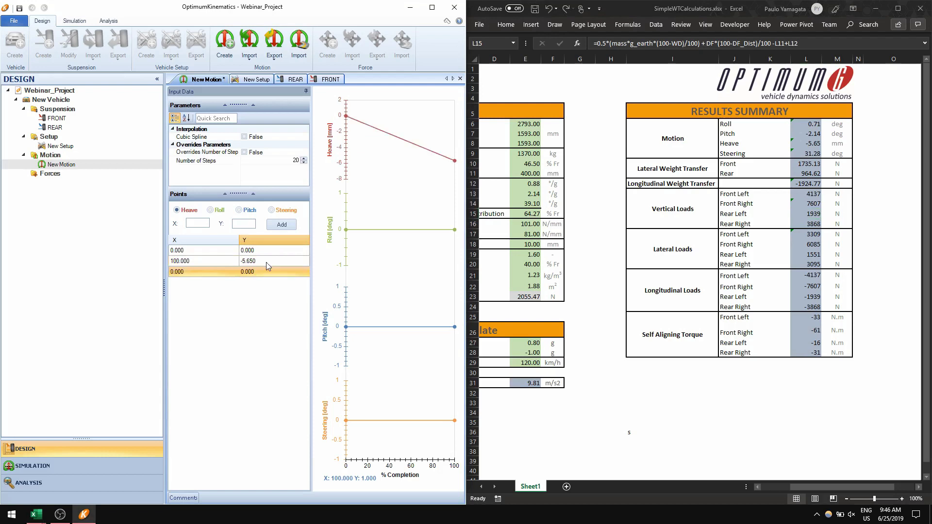
Set the motion's roll to 0.71 deg and its pitch to -2.14 deg at 100% completion.
{"action": "left_click", "coordinate": [220, 211]}
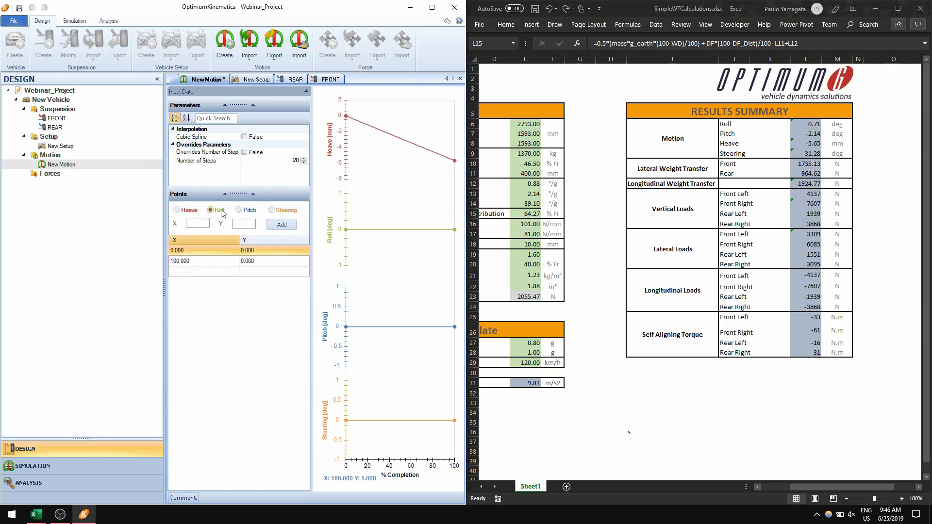
{"action": "left_click", "coordinate": [261, 261]}
{"action": "left_click", "coordinate": [261, 261]}
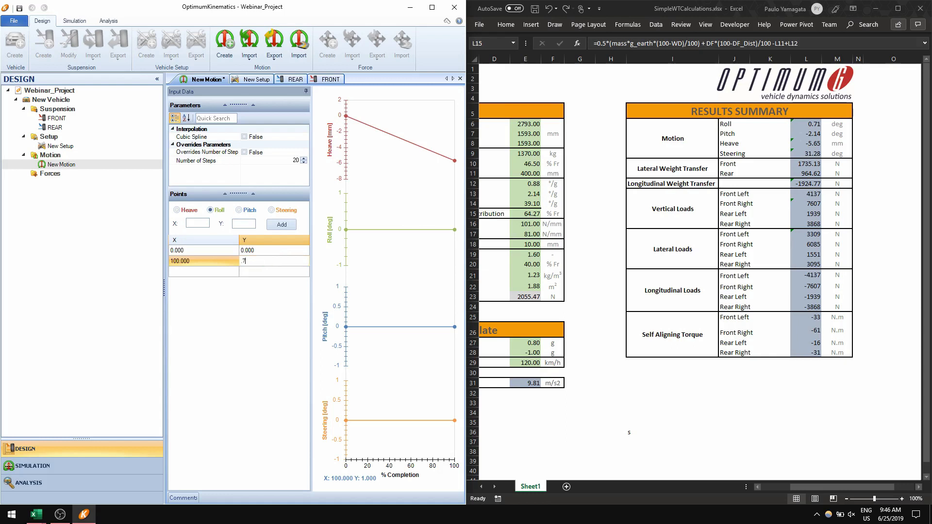
{"action": "key", "text": "Return"}
{"action": "left_click", "coordinate": [238, 209]}
{"action": "left_click", "coordinate": [269, 261]}
{"action": "left_click", "coordinate": [272, 261]}
{"action": "type", "text": "-2.14"}
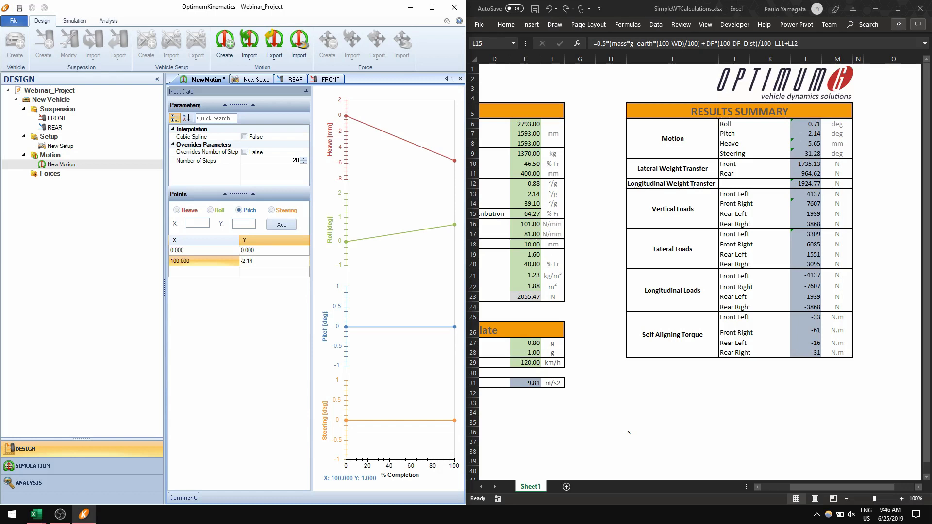
{"action": "key", "text": "Return"}
Set the motion's steering to 31.28 deg at 100% completion and save the motion.
{"action": "left_click", "coordinate": [279, 213]}
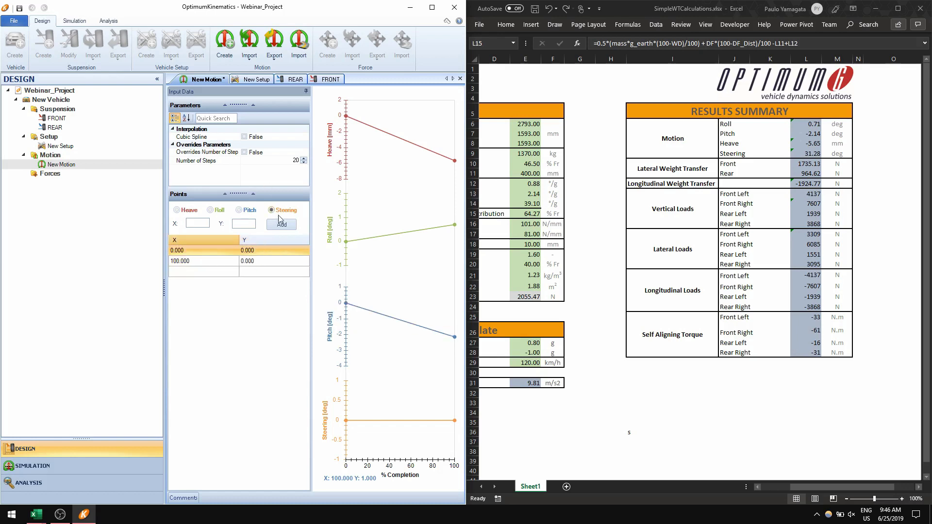
{"action": "left_click", "coordinate": [275, 262]}
{"action": "left_click", "coordinate": [275, 261]}
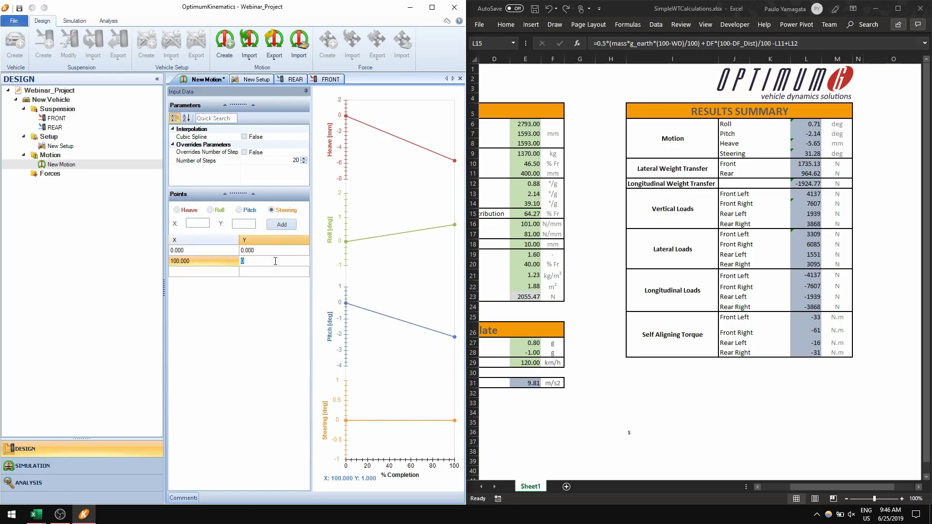
{"action": "key", "text": "Return"}
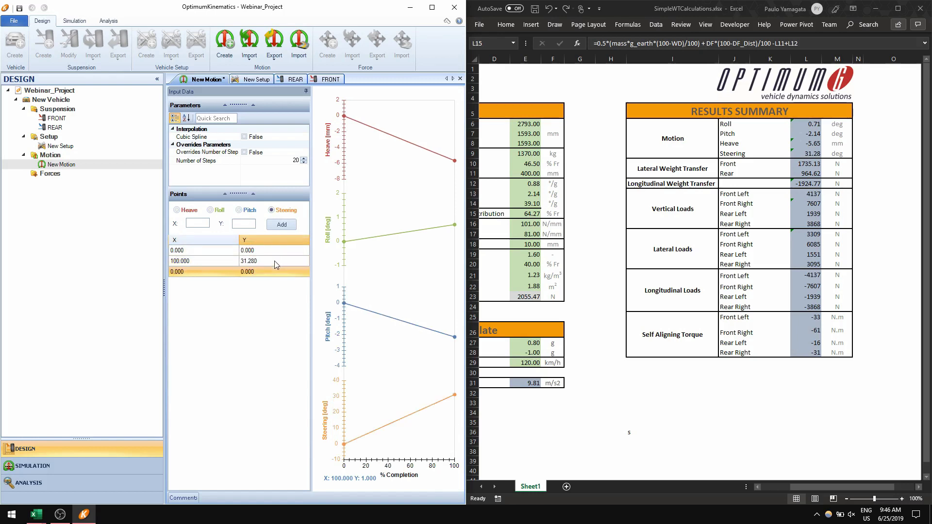
{"action": "key", "text": "ctrl+s"}
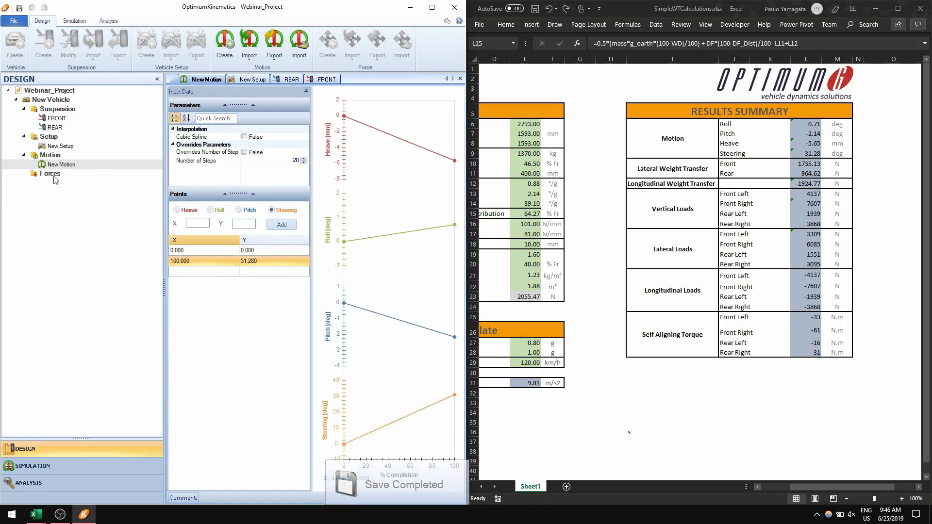
Create a new force moment with the default name under the vehicle's Forces.
{"action": "left_click", "coordinate": [68, 175]}
{"action": "left_click", "coordinate": [73, 165]}
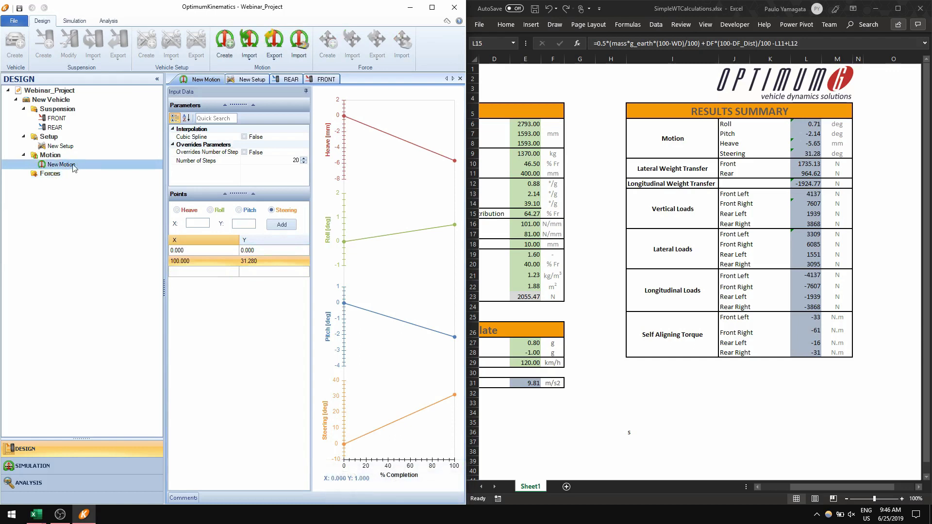
{"action": "left_click", "coordinate": [57, 174]}
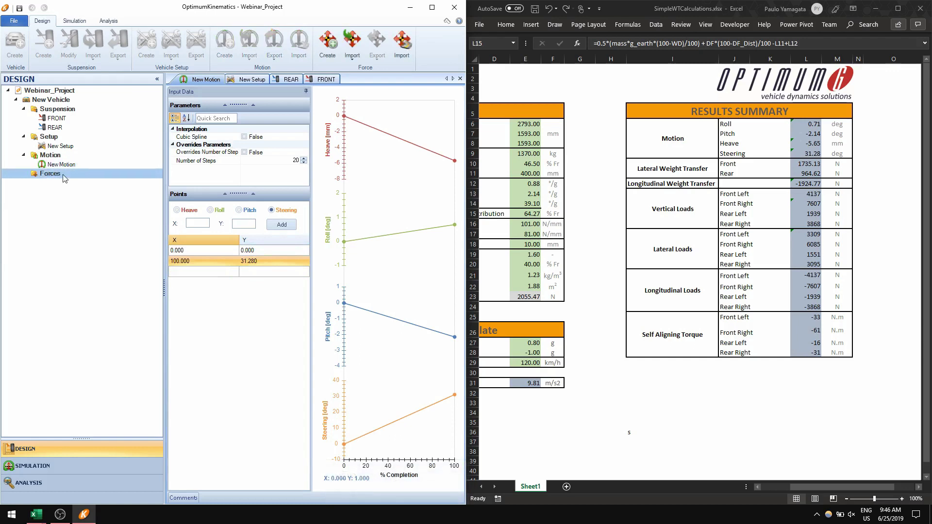
{"action": "left_click", "coordinate": [327, 56]}
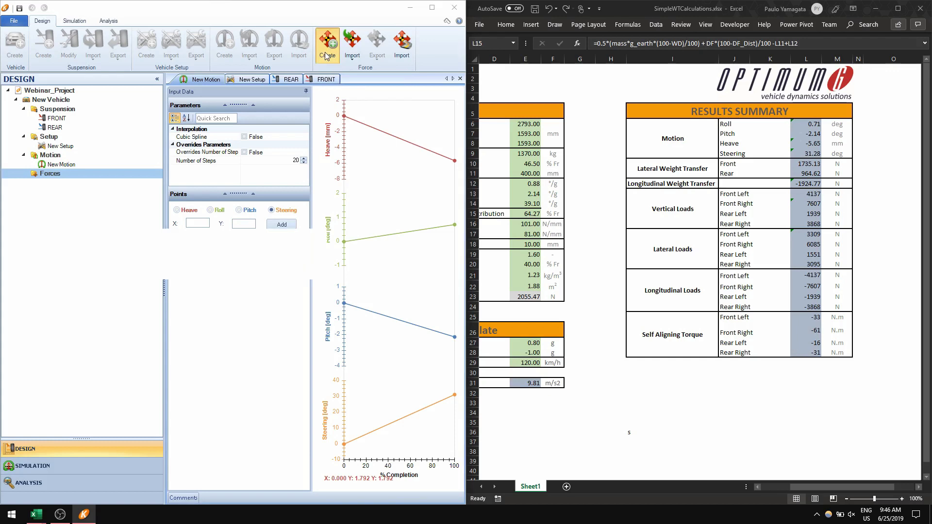
{"action": "left_click", "coordinate": [299, 269]}
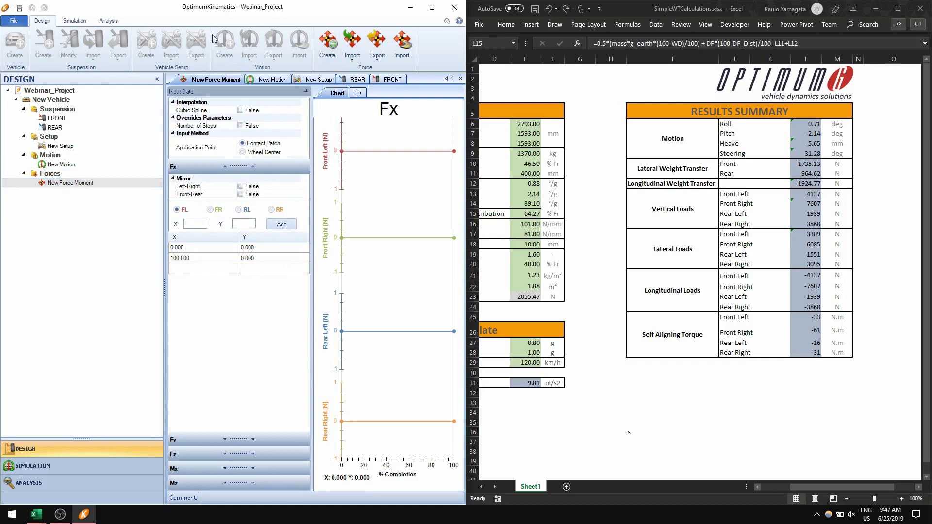
{"action": "left_click_drag", "start_coordinate": [164, 172], "coordinate": [137, 175]}
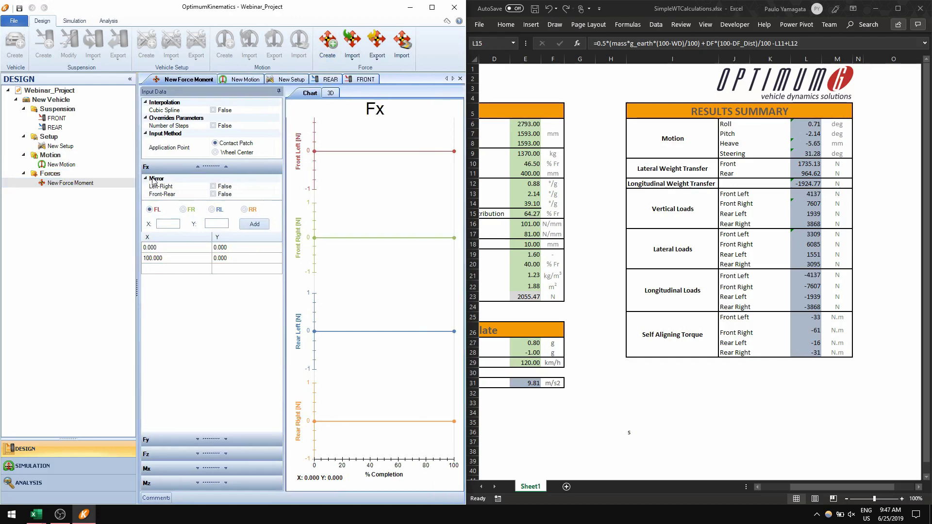
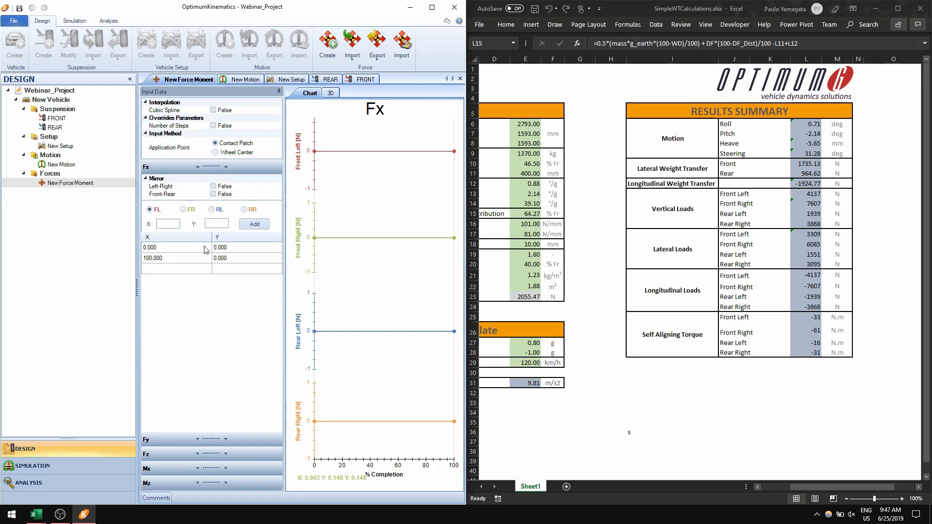
Set the Fx force at 100% completion to -4137 N for the front left wheel and -7607 N for the front right.
{"action": "left_click", "coordinate": [231, 258]}
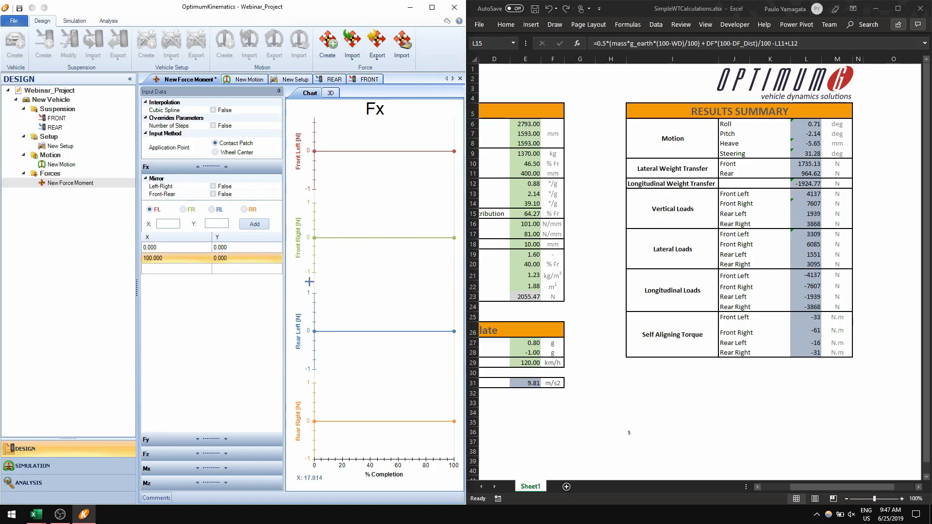
{"action": "left_click", "coordinate": [245, 259]}
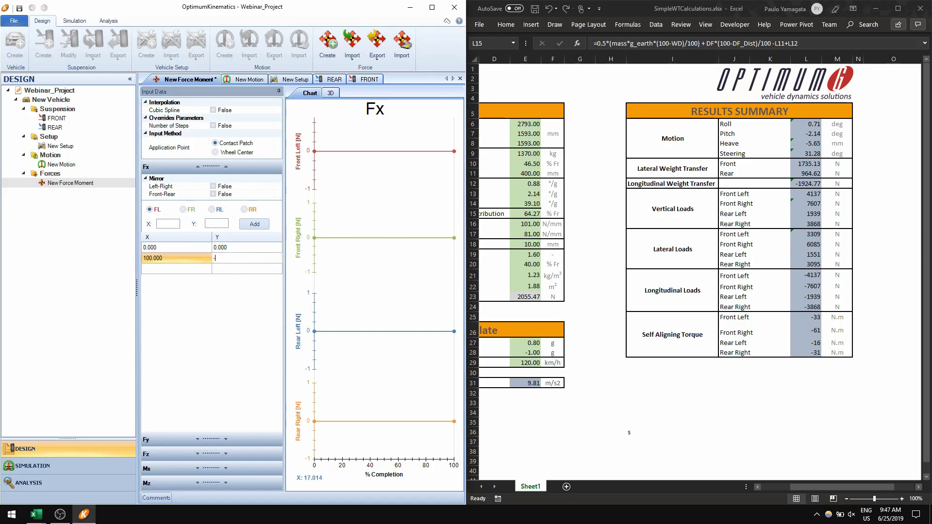
{"action": "type", "text": "-4137"}
{"action": "key", "text": "Return"}
{"action": "left_click", "coordinate": [182, 209]}
{"action": "left_click", "coordinate": [243, 258]}
{"action": "left_click", "coordinate": [243, 259]}
{"action": "type", "text": "-7607"}
{"action": "key", "text": "Return"}
Set the rear left wheel's Fx force to 1939 N at 100% completion.
{"action": "left_click", "coordinate": [212, 209]}
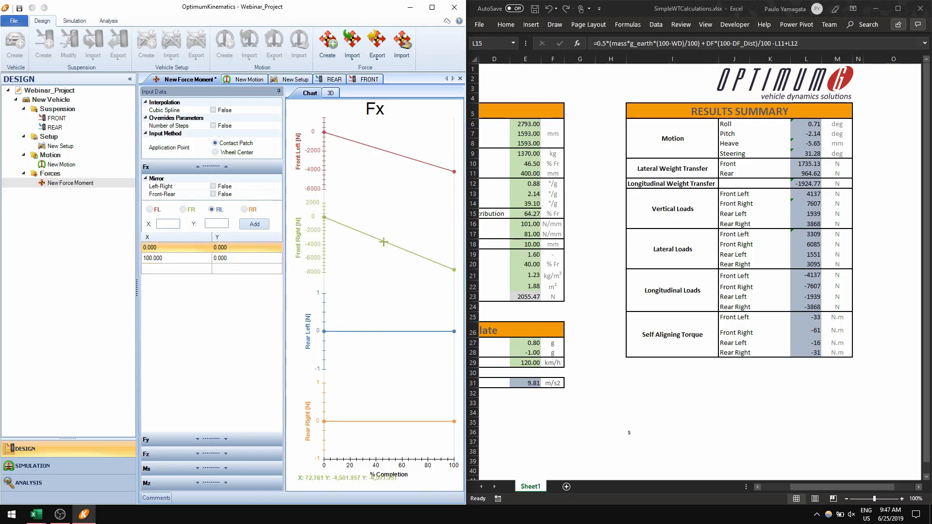
{"action": "left_click", "coordinate": [249, 258]}
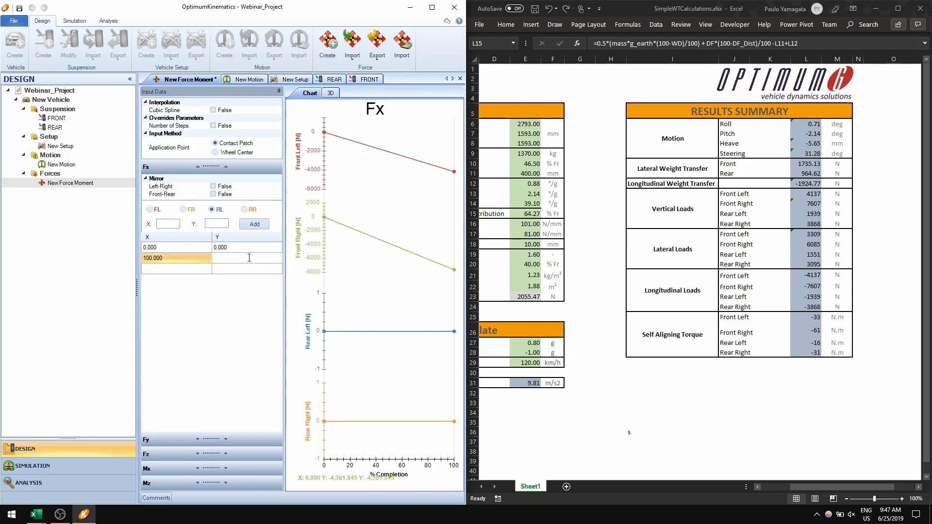
{"action": "key", "text": "Return"}
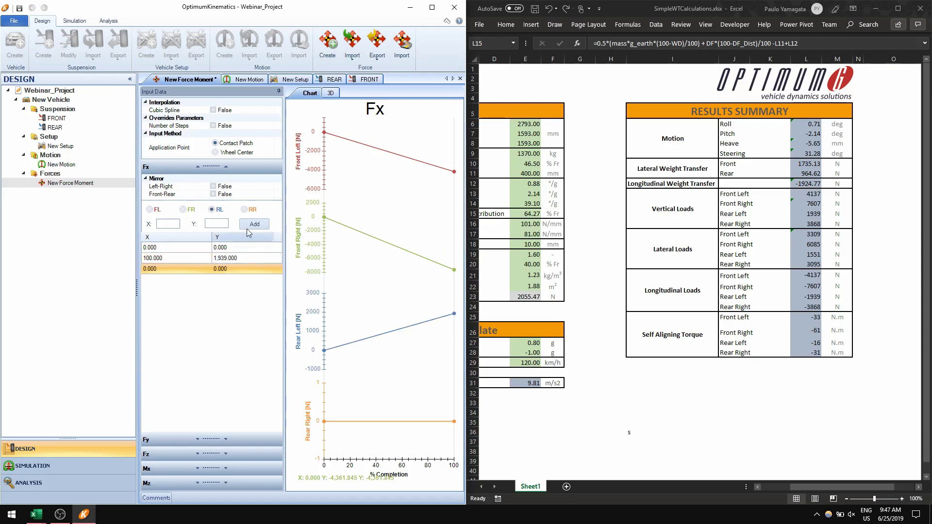
Set the rear right wheel's Fx force to -3868 N at 100% completion and save the force moment.
{"action": "left_click", "coordinate": [251, 210]}
{"action": "left_click", "coordinate": [251, 261]}
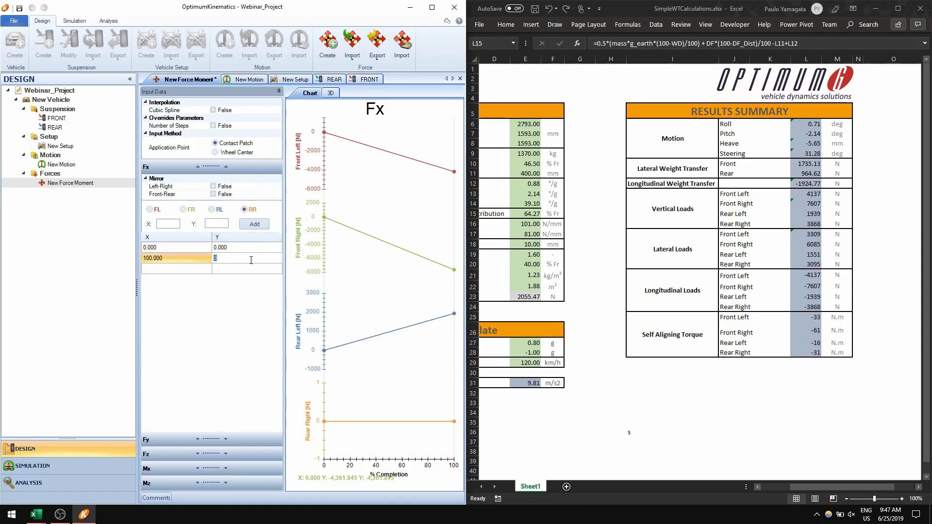
{"action": "type", "text": "-3,868"}
{"action": "key", "text": "Return"}
{"action": "key", "text": "ctrl+s"}
Set the Fy force at 100% completion to 3309 N for the front left wheel and 6085 N for the front right.
{"action": "left_click", "coordinate": [194, 444]}
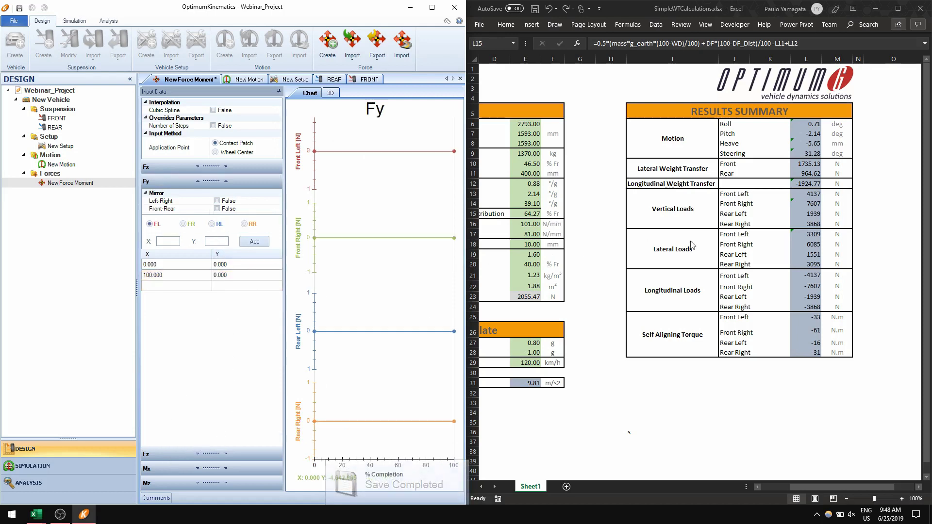
{"action": "double_click", "coordinate": [251, 264]}
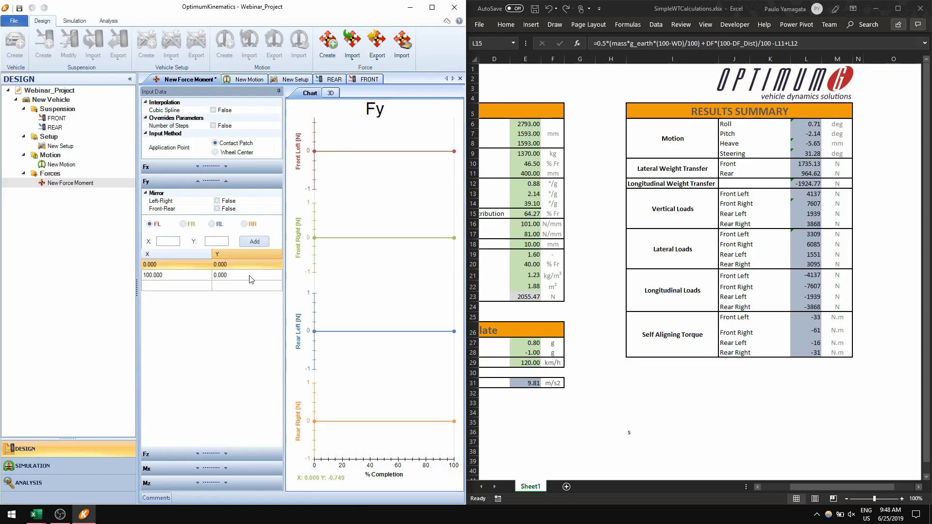
{"action": "double_click", "coordinate": [250, 275]}
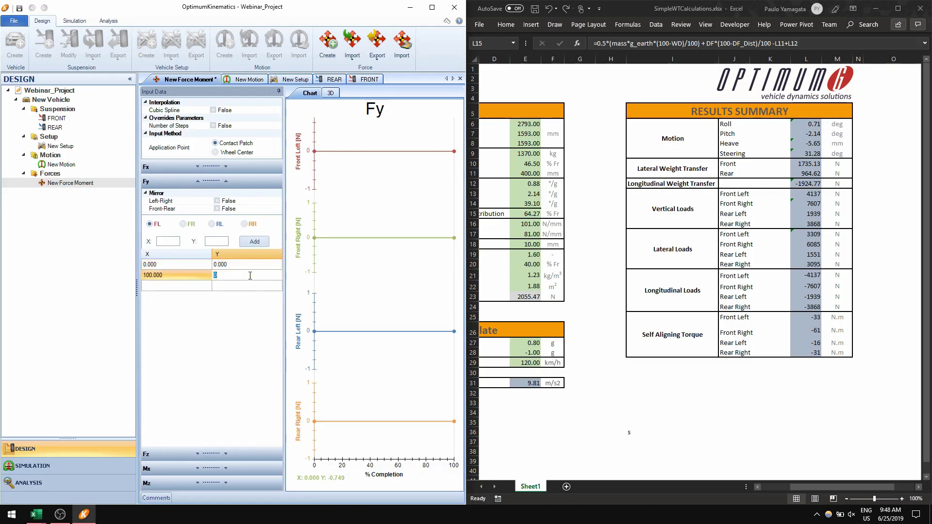
{"action": "key", "text": "Return"}
{"action": "left_click", "coordinate": [188, 224]}
{"action": "double_click", "coordinate": [251, 275]}
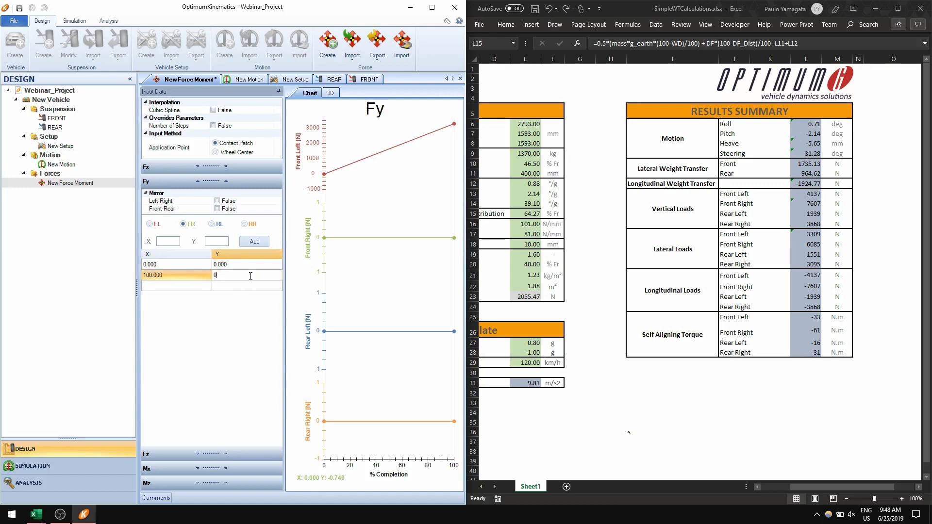
{"action": "type", "text": "6085"}
{"action": "key", "text": "Return"}
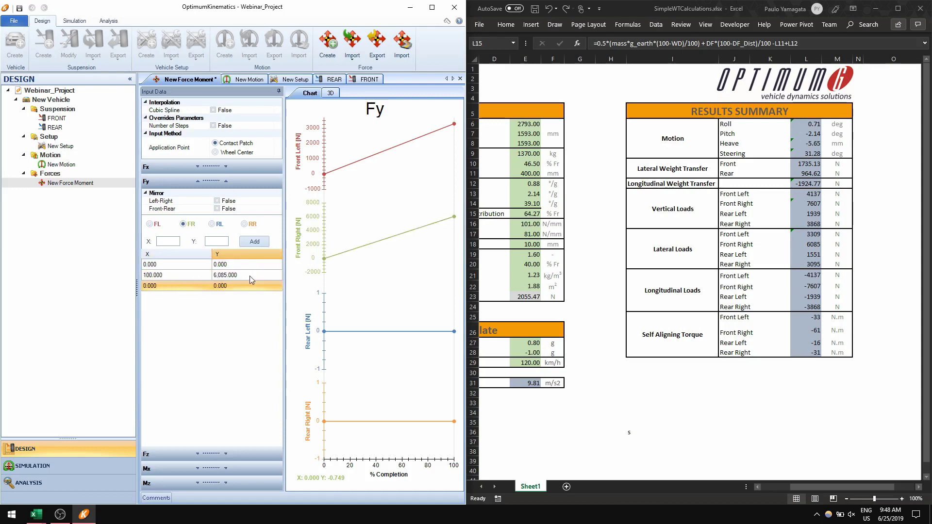
Set the Fy force at 100% completion to 1551 N for the rear left wheel and 3095 N for the rear right, and save.
{"action": "left_click", "coordinate": [219, 224]}
{"action": "double_click", "coordinate": [259, 276]}
{"action": "key", "text": "BackSpace"}
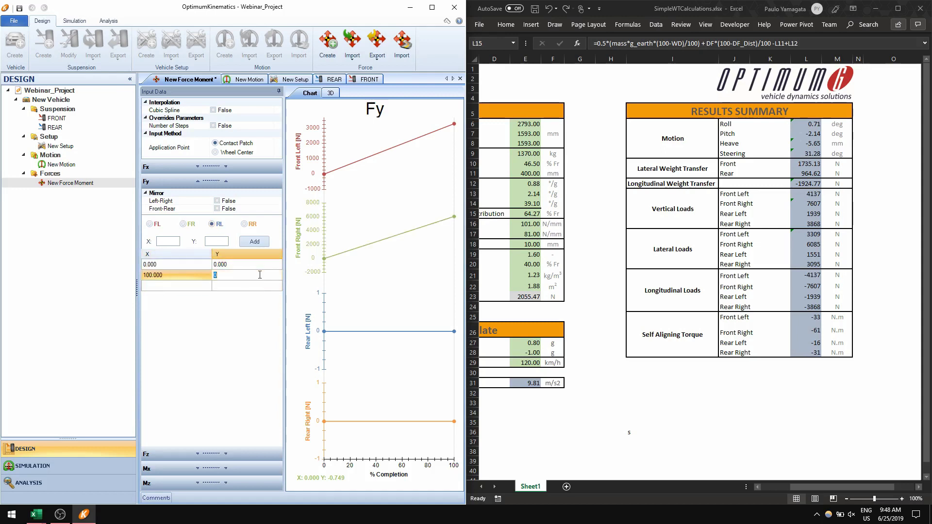
{"action": "key", "text": "Return"}
{"action": "left_click", "coordinate": [252, 225]}
{"action": "double_click", "coordinate": [250, 275]}
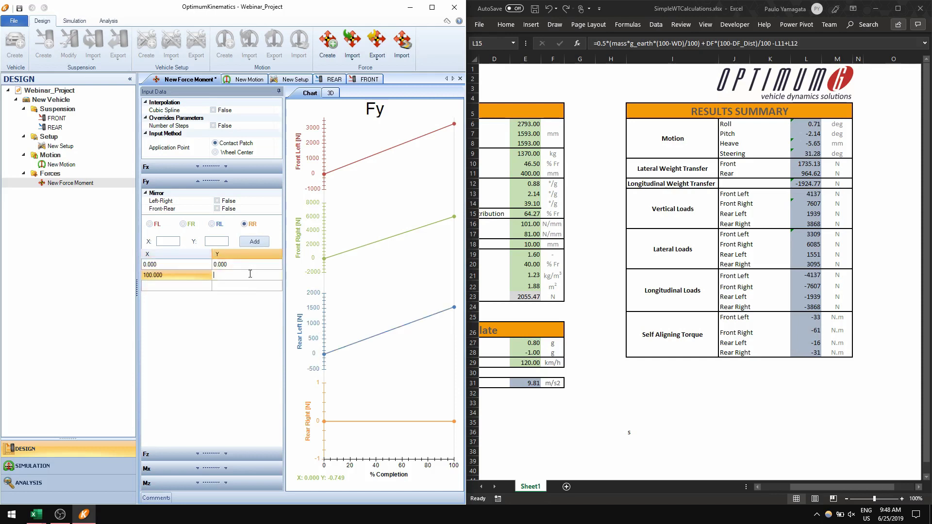
{"action": "key", "text": "Return"}
{"action": "key", "text": "ctrl+s"}
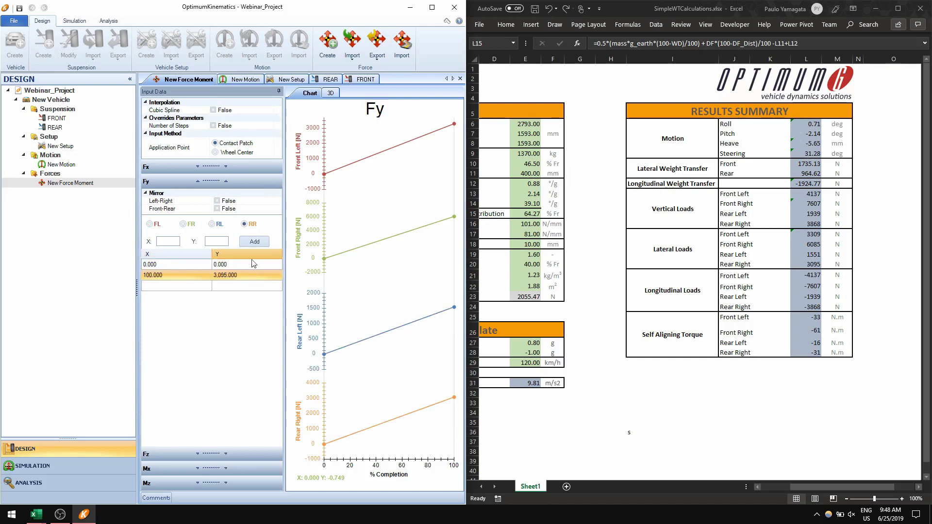
Check the vertical loads in the Excel results summary and set the front left wheel's Fz force to 4137 N at 100% completion.
{"action": "left_click", "coordinate": [175, 456]}
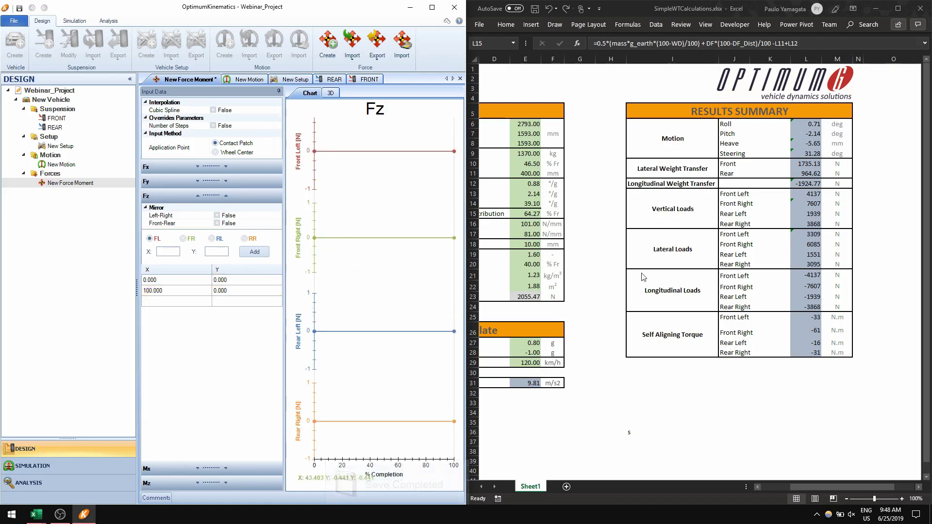
{"action": "left_click", "coordinate": [816, 204]}
{"action": "left_click", "coordinate": [812, 223]}
{"action": "left_click", "coordinate": [813, 206]}
{"action": "left_click", "coordinate": [810, 223]}
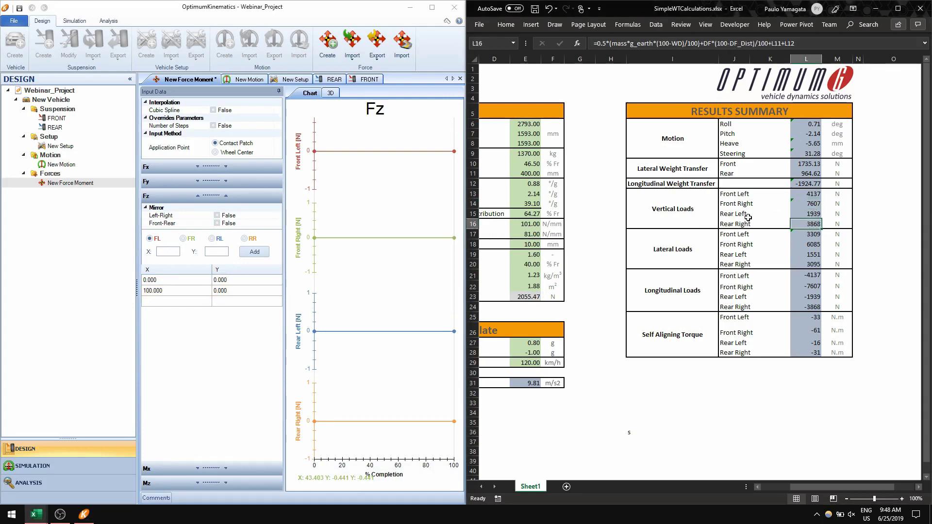
{"action": "left_click", "coordinate": [257, 282]}
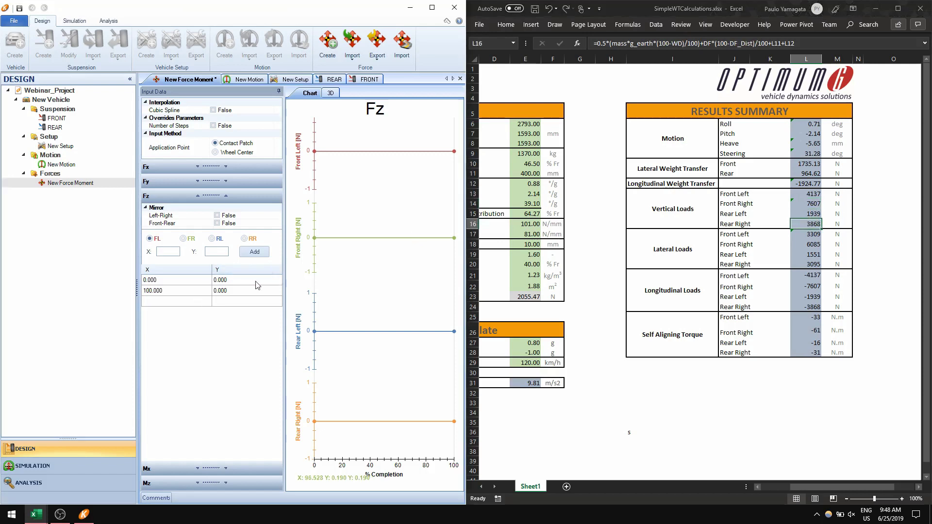
{"action": "double_click", "coordinate": [249, 290]}
{"action": "key", "text": "BackSpace"}
{"action": "type", "text": "4137"}
{"action": "key", "text": "Return"}
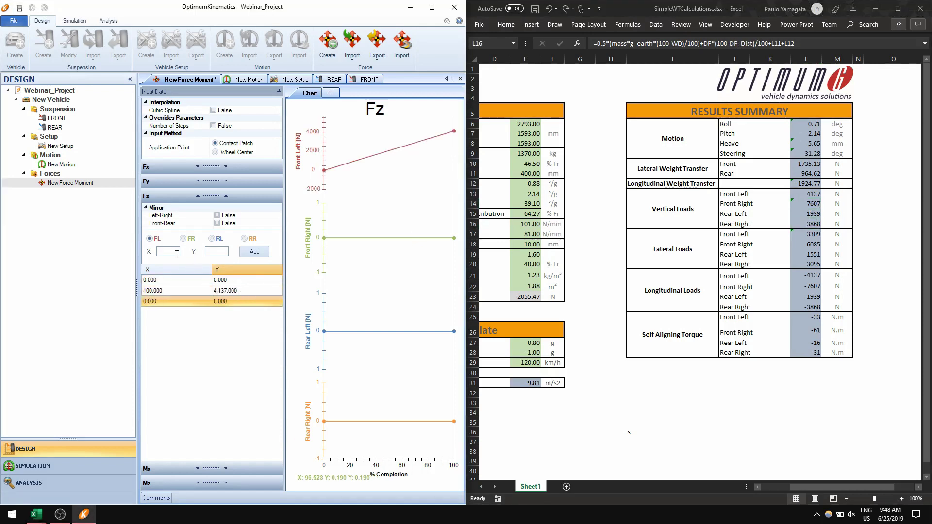
Set the Fz force at 100% completion to 7607 N for the front right wheel and 1939 N for the rear left.
{"action": "left_click", "coordinate": [183, 238]}
{"action": "left_click", "coordinate": [243, 291]}
{"action": "left_click", "coordinate": [243, 290]}
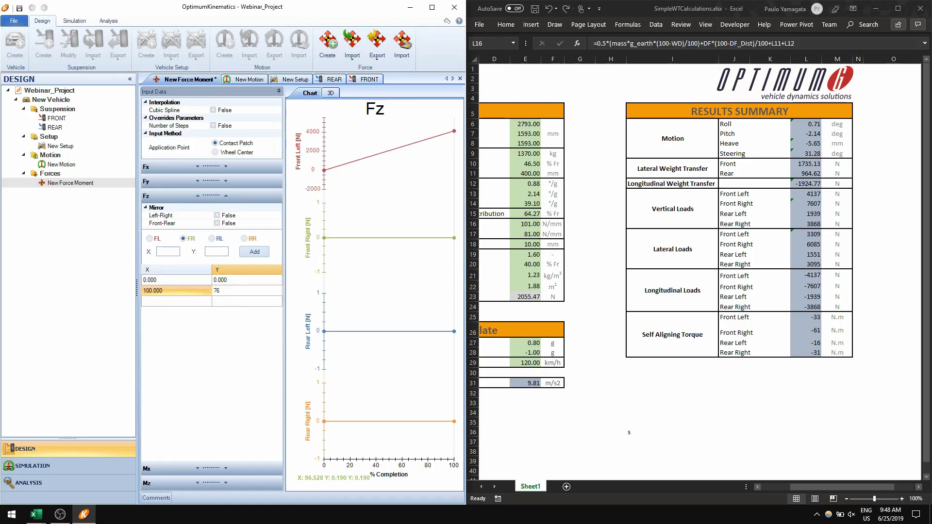
{"action": "key", "text": "Return"}
{"action": "left_click", "coordinate": [211, 240]}
{"action": "left_click", "coordinate": [242, 291]}
{"action": "type", "text": "1939"}
{"action": "key", "text": "Return"}
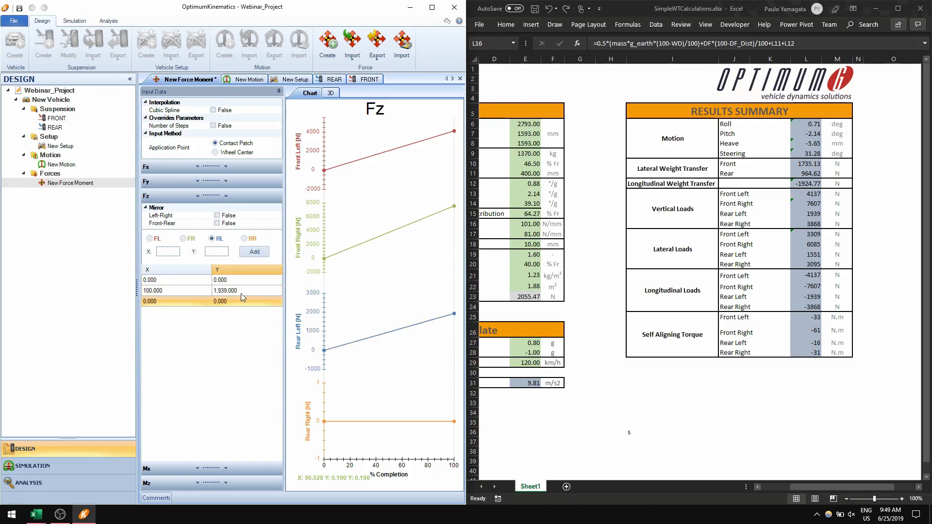
Set the rear right wheel's Fz force to 3868 N at 100% completion and save the force moment.
{"action": "left_click", "coordinate": [246, 239]}
{"action": "left_click", "coordinate": [243, 291]}
{"action": "type", "text": "3868"}
{"action": "key", "text": "Return"}
{"action": "key", "text": "ctrl+s"}
Set the Mz moment at 100% completion to -33 N.m for the front left wheel and -61 N.m for the front right.
{"action": "left_click", "coordinate": [206, 484]}
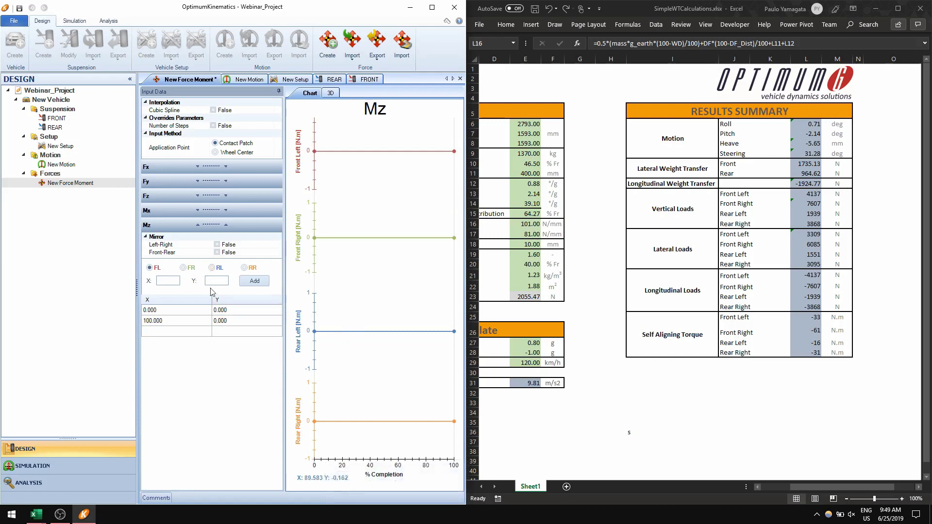
{"action": "left_click", "coordinate": [265, 311]}
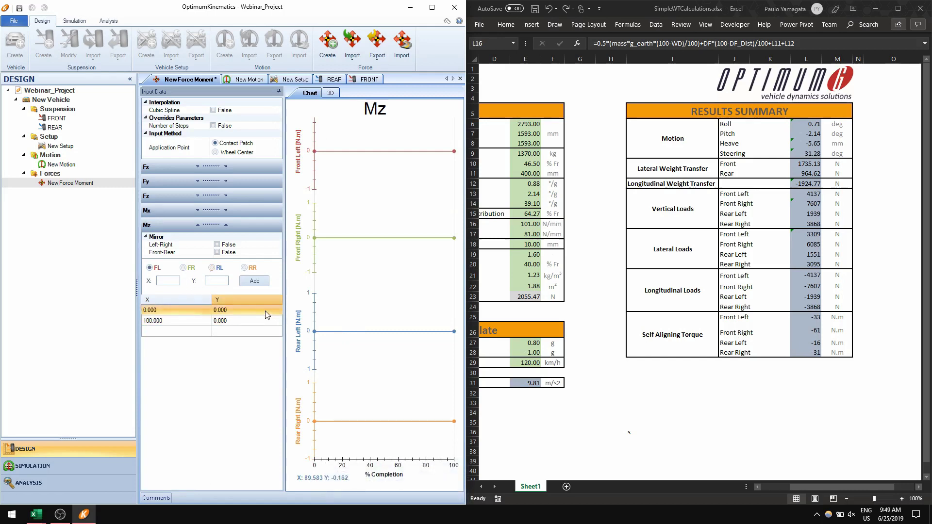
{"action": "left_click", "coordinate": [260, 319]}
{"action": "type", "text": "-33"}
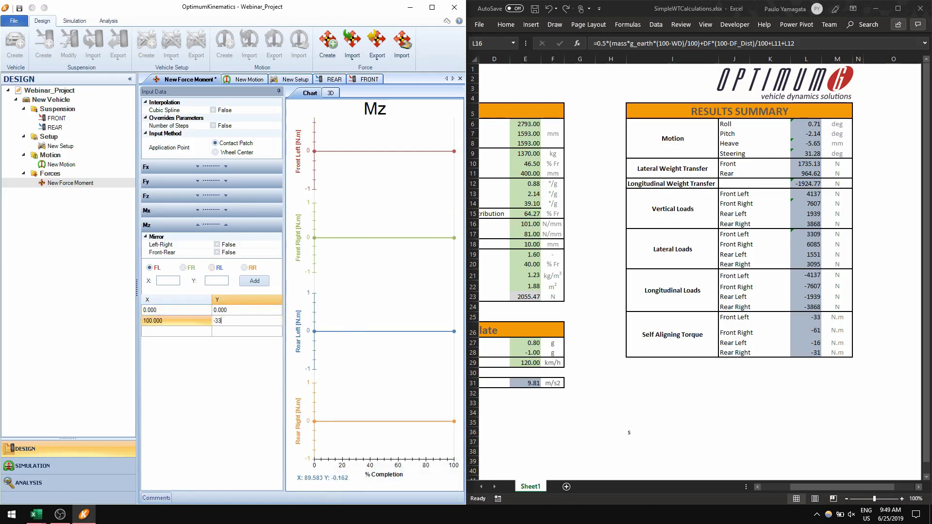
{"action": "key", "text": "Return"}
{"action": "left_click", "coordinate": [182, 267]}
{"action": "left_click", "coordinate": [246, 320]}
{"action": "left_click", "coordinate": [247, 320]}
{"action": "type", "text": "-"}
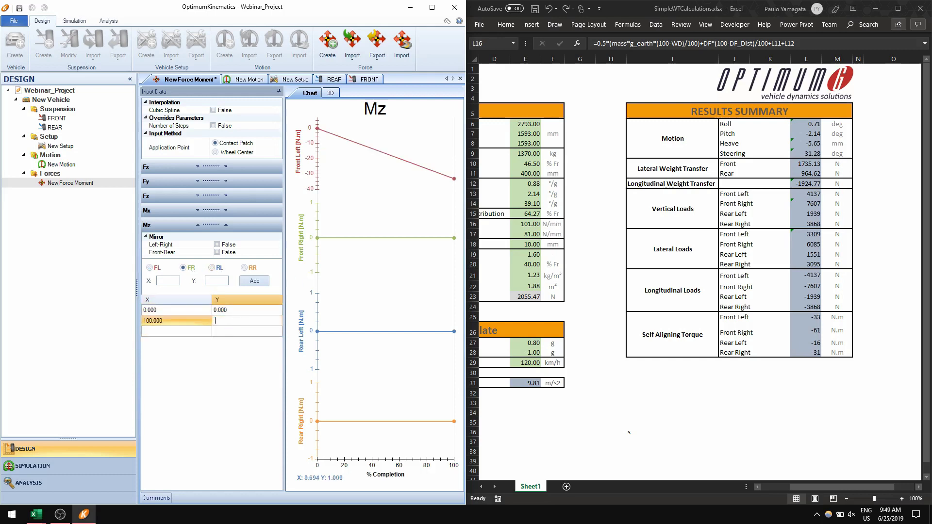
{"action": "type", "text": "61"}
{"action": "key", "text": "Return"}
Set the Mz moment at 100% completion to -16 N.m for the rear left wheel and -31 N.m for the rear right, and save.
{"action": "left_click", "coordinate": [212, 268]}
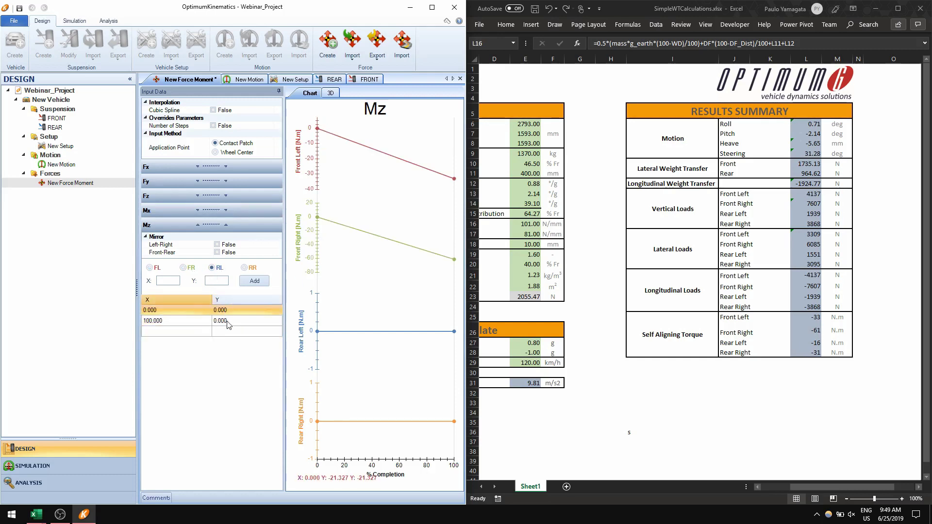
{"action": "left_click", "coordinate": [230, 321]}
{"action": "left_click", "coordinate": [230, 321]}
{"action": "type", "text": "-1"}
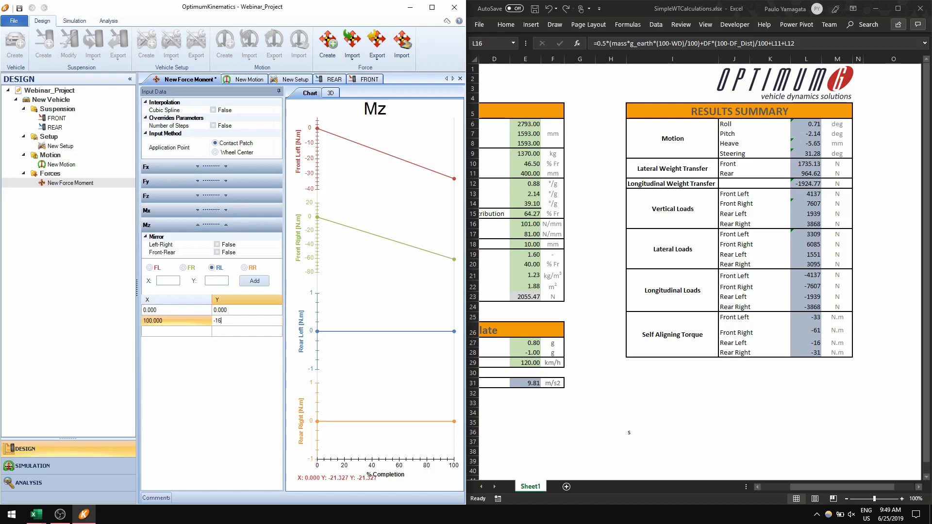
{"action": "type", "text": "6"}
{"action": "key", "text": "Return"}
{"action": "left_click", "coordinate": [245, 268]}
{"action": "left_click", "coordinate": [243, 320]}
{"action": "left_click", "coordinate": [242, 321]}
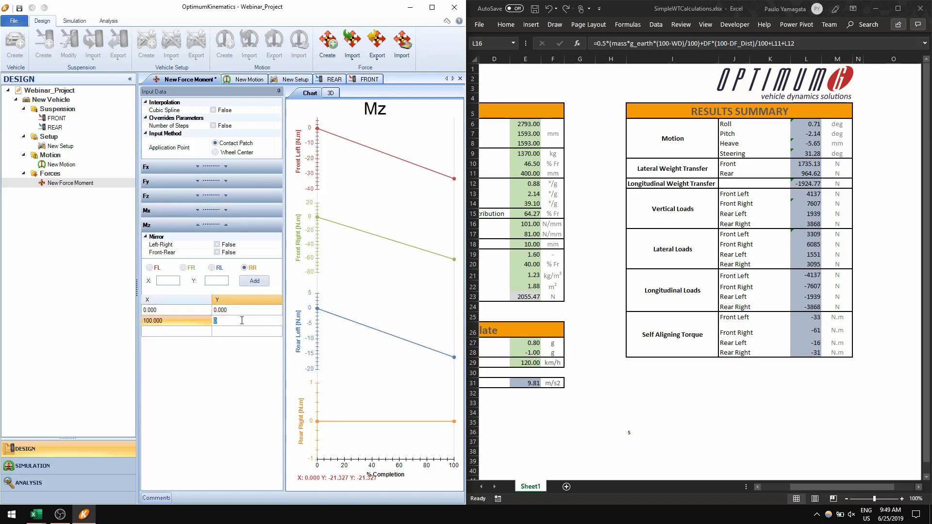
{"action": "type", "text": "-31"}
{"action": "key", "text": "Return"}
{"action": "key", "text": "ctrl+s"}
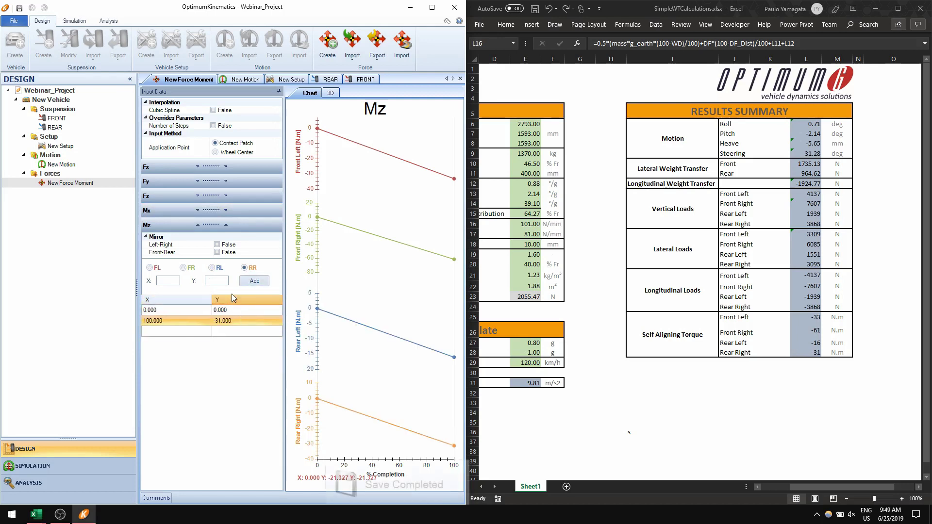
Maximize the OptimumKinematics window and review the Mx and Fz charts of the force moment.
{"action": "left_click", "coordinate": [199, 212]}
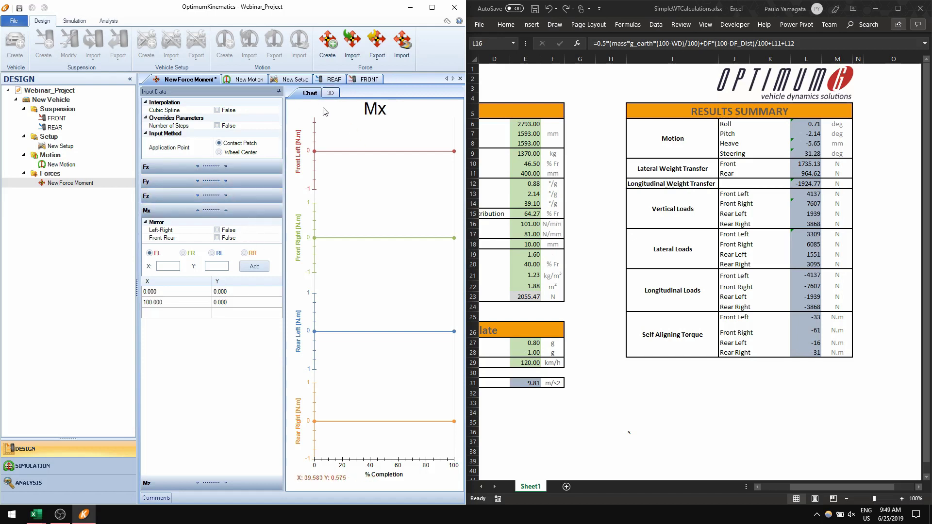
{"action": "left_click", "coordinate": [431, 8]}
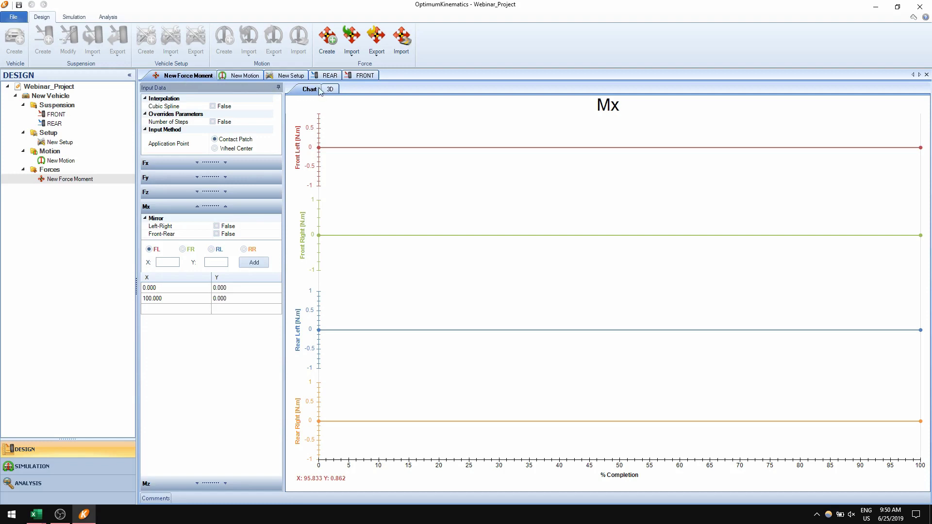
{"action": "left_click", "coordinate": [205, 194]}
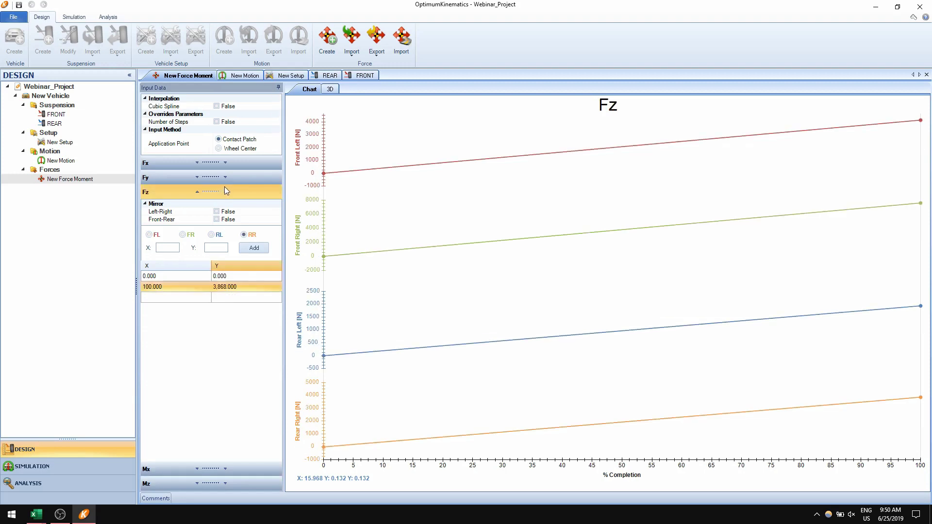
Inspect the wheel forces in 3D at 77% completion, first decomposed into components and then as resultant vectors.
{"action": "left_click", "coordinate": [330, 89]}
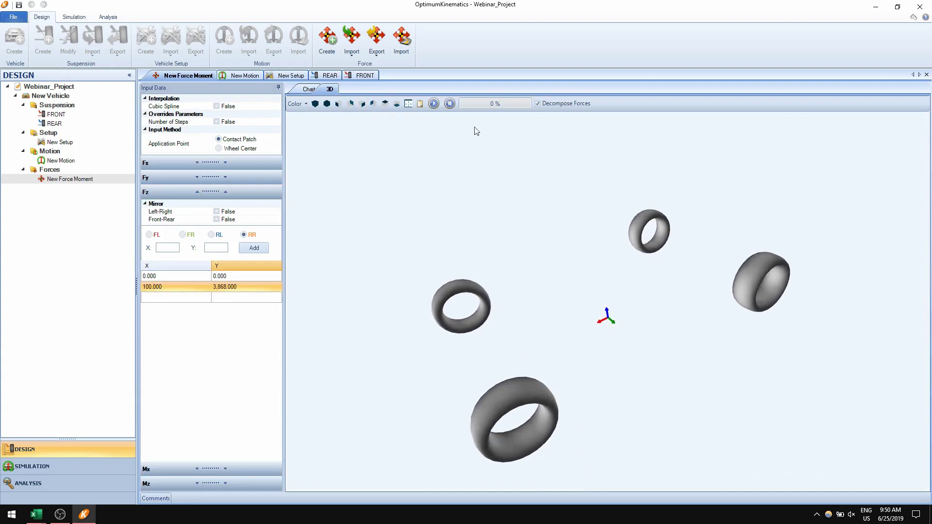
{"action": "left_click", "coordinate": [514, 103]}
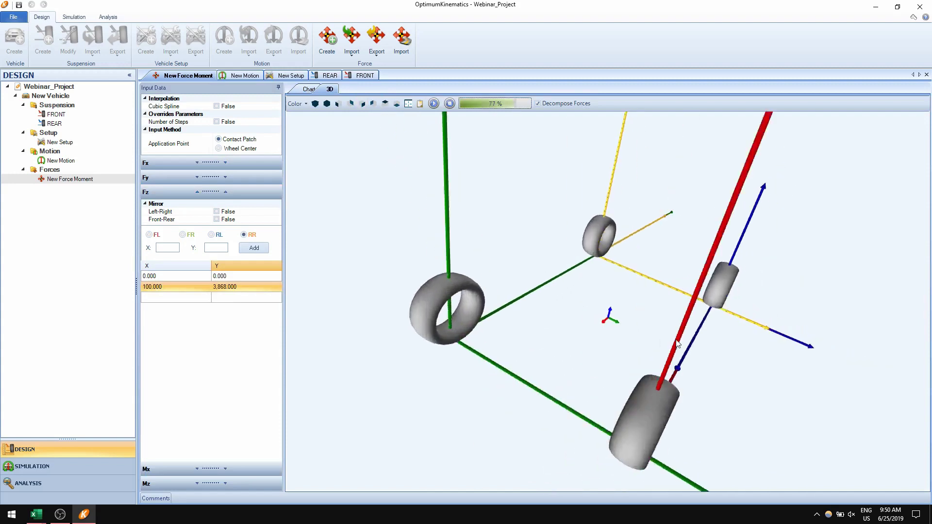
{"action": "left_click_drag", "start_coordinate": [665, 334], "coordinate": [591, 368]}
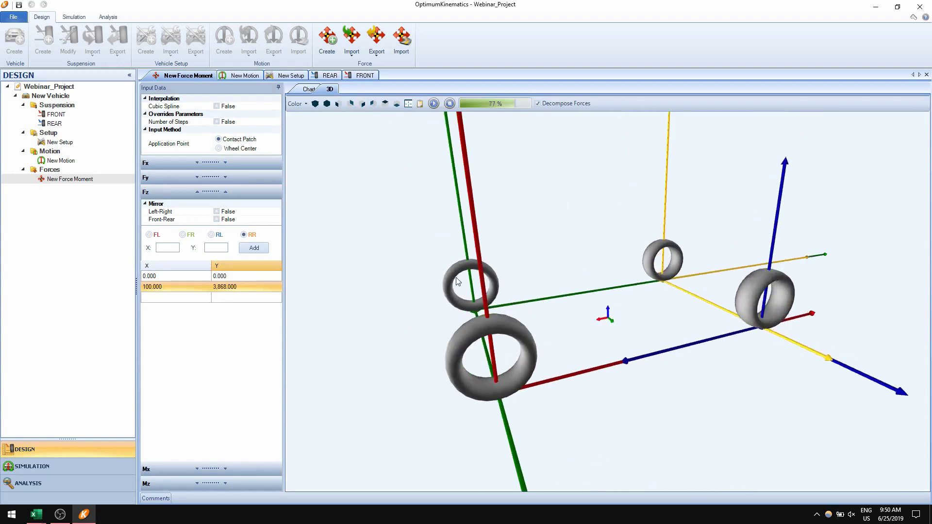
{"action": "mouse_move", "coordinate": [653, 336]}
{"action": "left_mouse_down"}
{"action": "mouse_move", "coordinate": [651, 356]}
{"action": "mouse_move", "coordinate": [668, 345]}
{"action": "left_mouse_up"}
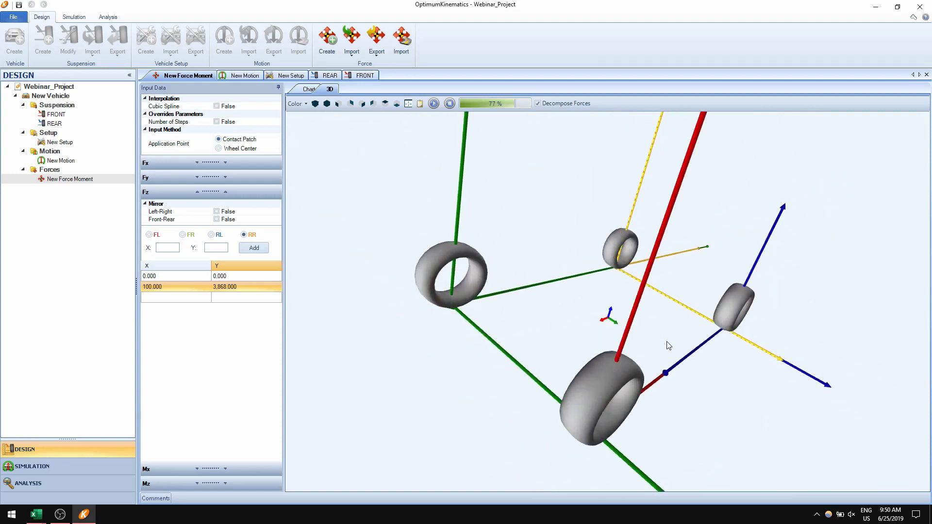
{"action": "left_click", "coordinate": [552, 105]}
{"action": "left_click_drag", "start_coordinate": [639, 305], "coordinate": [682, 313]}
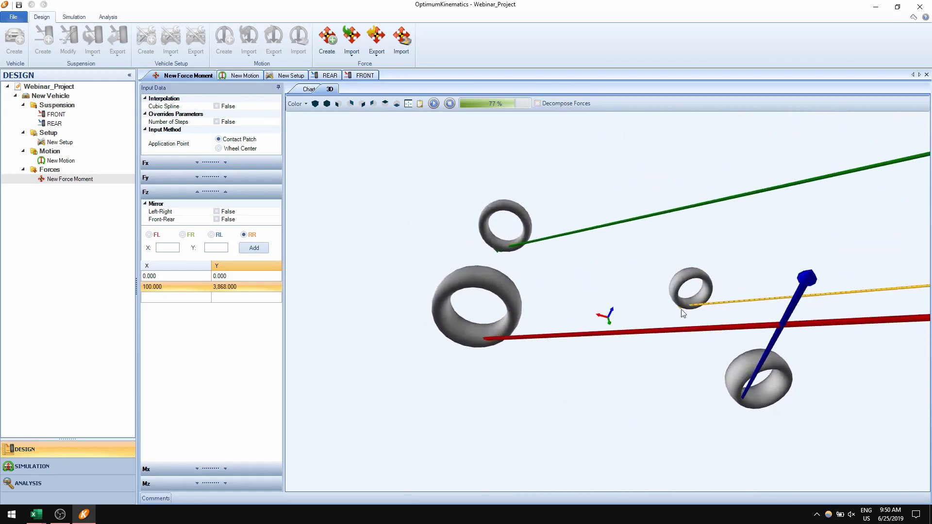
Correct the rear left wheel's Fx force to -1939 N at 100% completion, save, and check the vector direction in 3D.
{"action": "left_click", "coordinate": [220, 164]}
{"action": "left_click", "coordinate": [211, 206]}
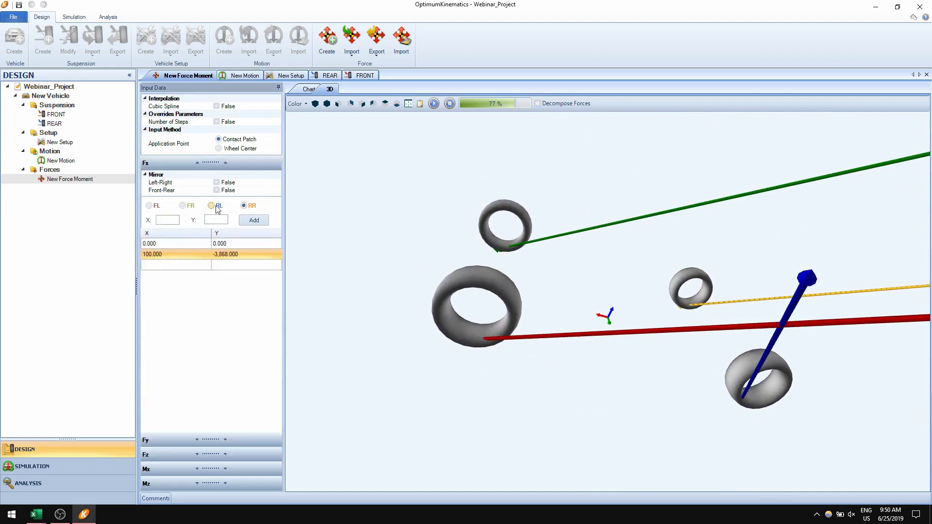
{"action": "double_click", "coordinate": [219, 253]}
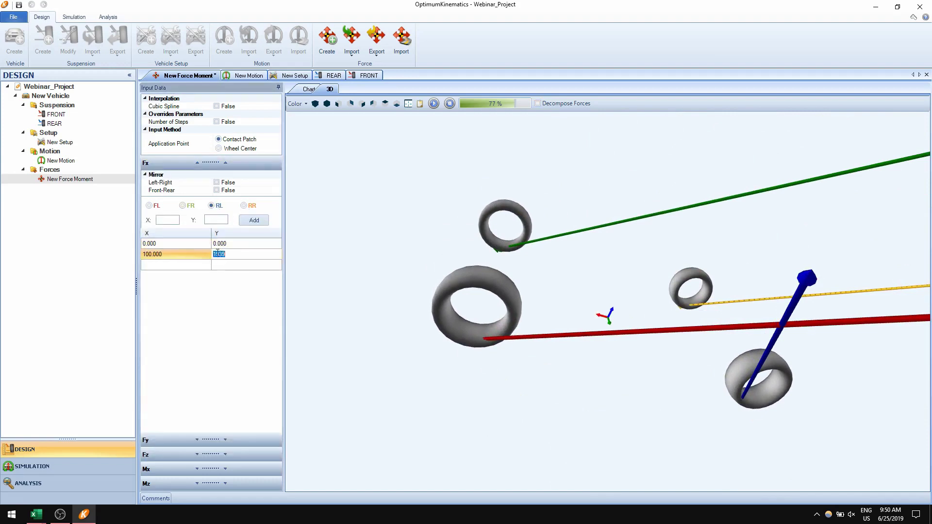
{"action": "type", "text": "-"}
{"action": "key", "text": "Return"}
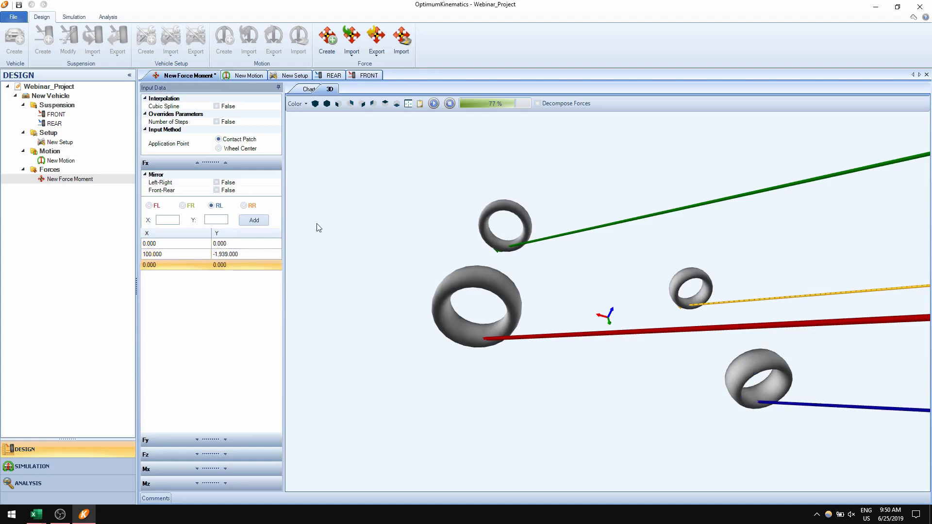
{"action": "key", "text": "ctrl+s"}
{"action": "left_click_drag", "start_coordinate": [650, 353], "coordinate": [684, 328]}
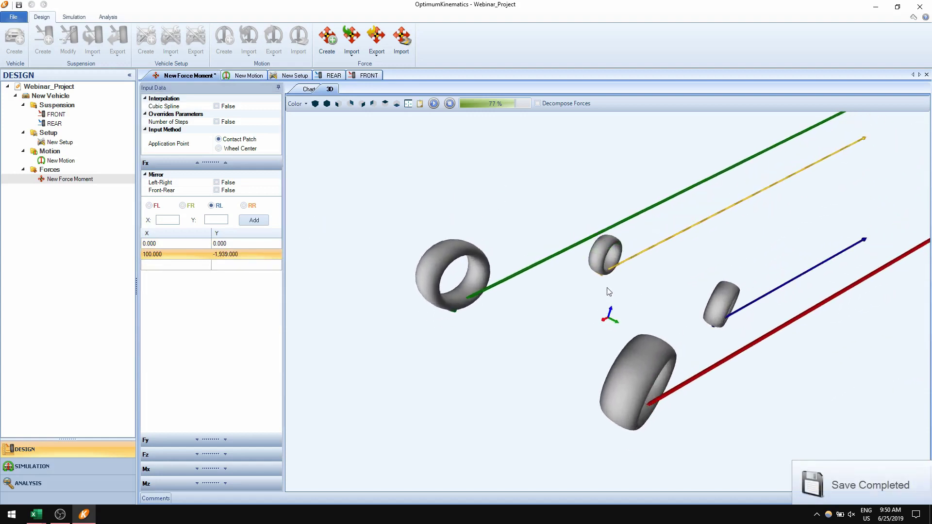
Examine the resultant wheel force vectors in 3D from several angles, up to 92% completion, and save the force moment.
{"action": "left_click_drag", "start_coordinate": [715, 327], "coordinate": [675, 314]}
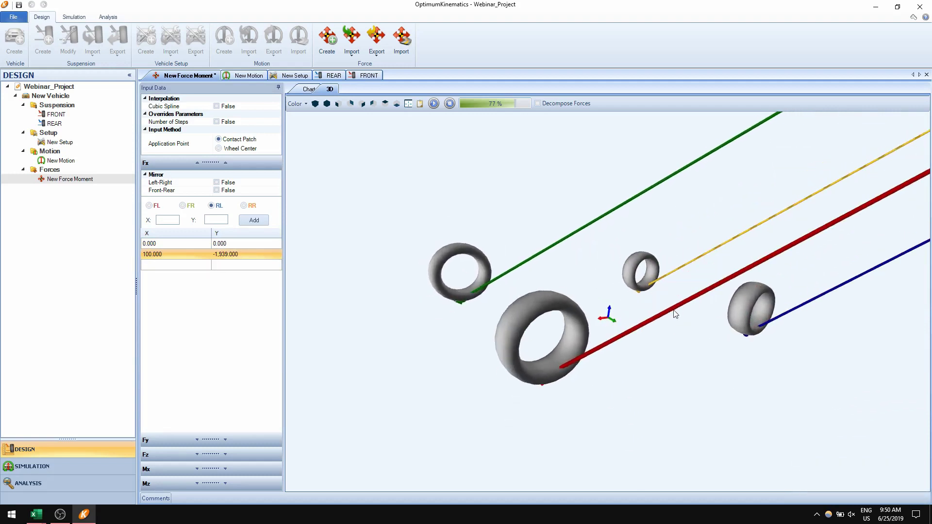
{"action": "left_click_drag", "start_coordinate": [541, 270], "coordinate": [485, 255]}
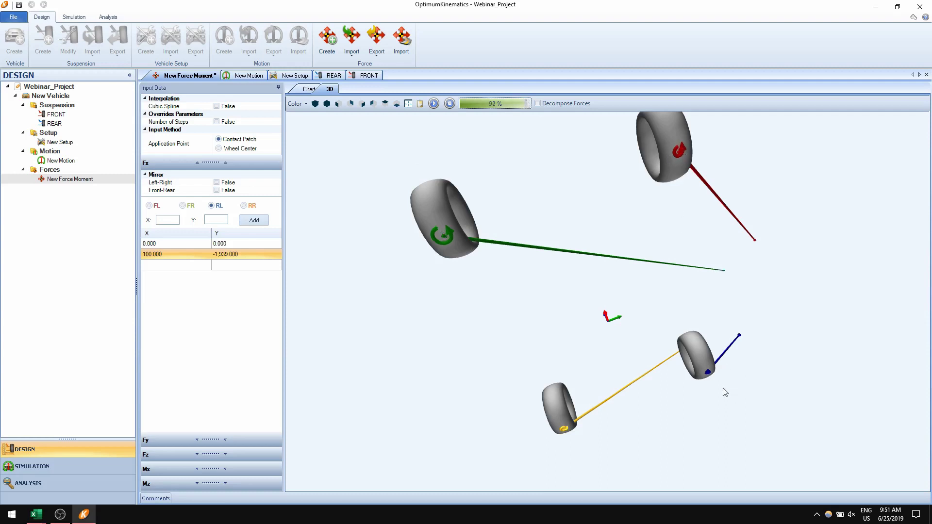
{"action": "left_click_drag", "start_coordinate": [595, 408], "coordinate": [576, 309]}
{"action": "key", "text": "ctrl+s"}
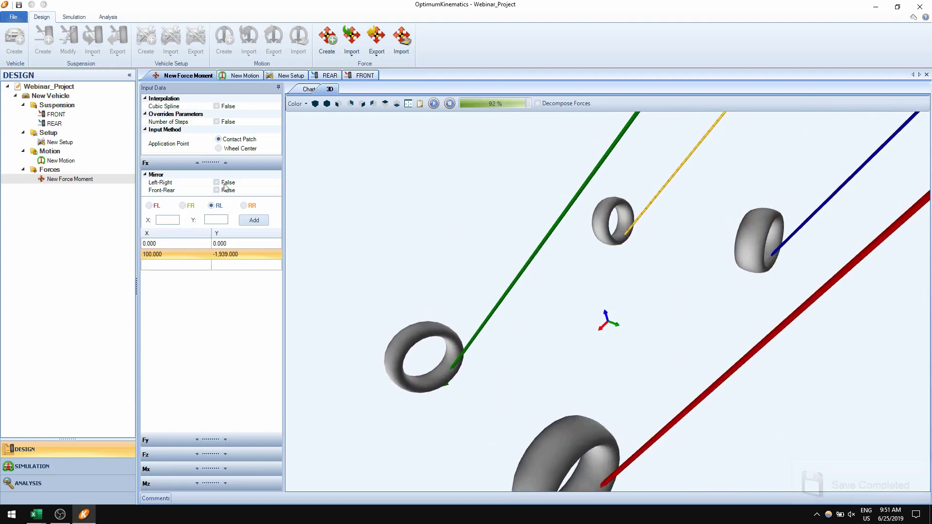
{"action": "scroll", "coordinate": [619, 281], "scroll_direction": "down", "scroll_amount": 5}
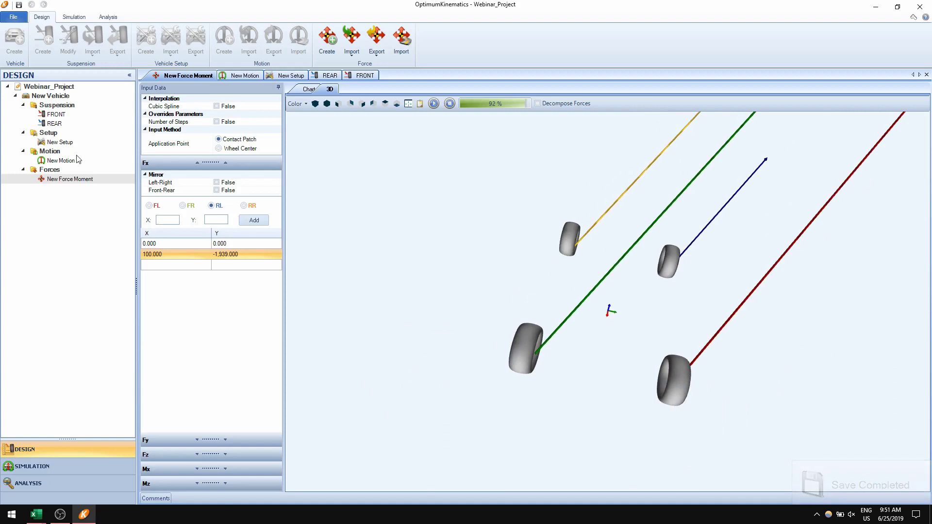
Run a quick simulation combining New Setup, New Motion and New Force Moment, with the result file named automatically.
{"action": "left_click", "coordinate": [73, 17]}
{"action": "left_click", "coordinate": [54, 105]}
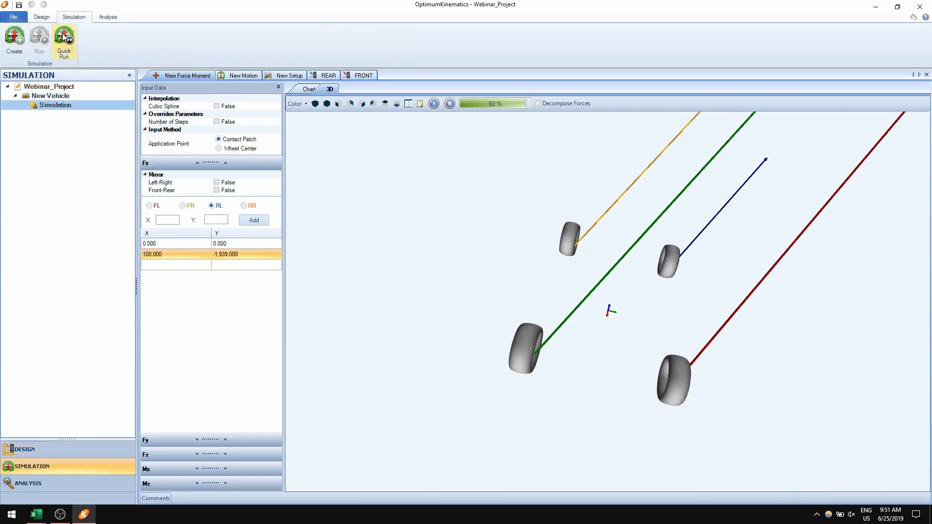
{"action": "left_click", "coordinate": [63, 41]}
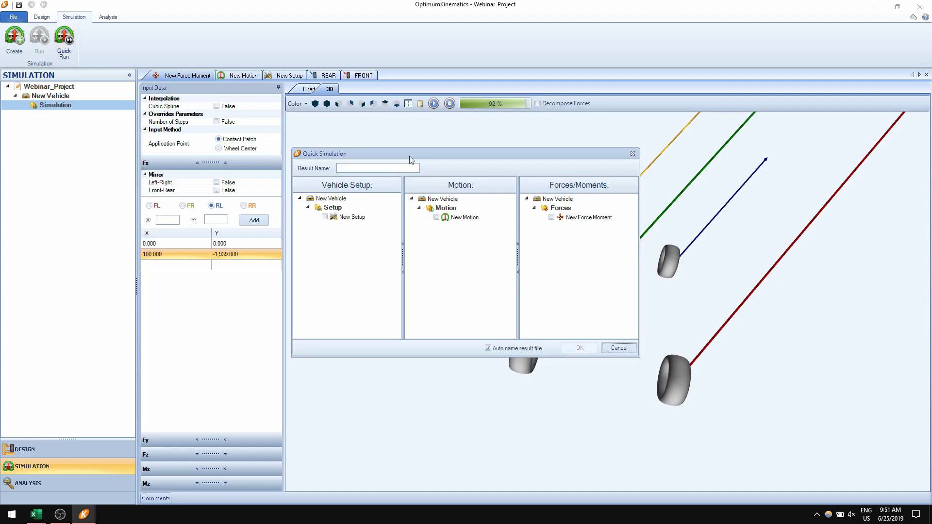
{"action": "left_click", "coordinate": [325, 217]}
{"action": "left_click", "coordinate": [447, 219]}
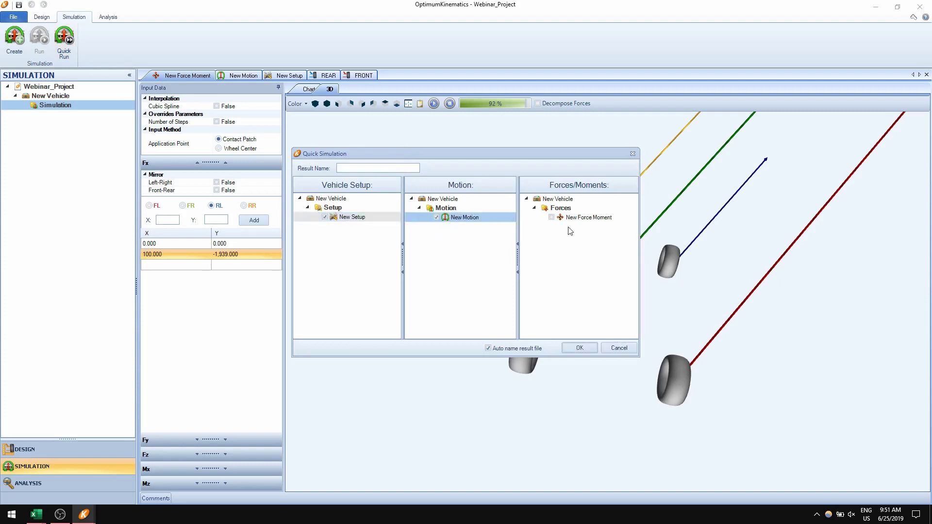
{"action": "left_click", "coordinate": [600, 219]}
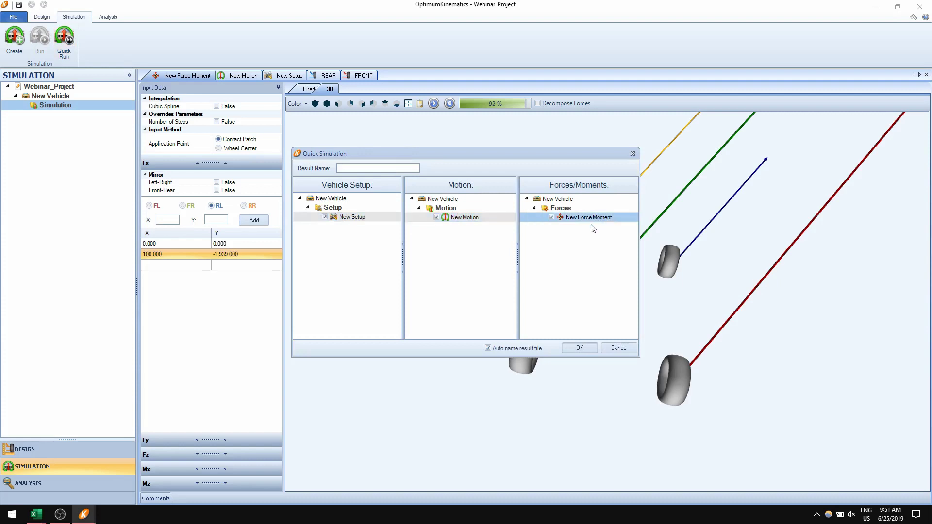
{"action": "left_click", "coordinate": [576, 350]}
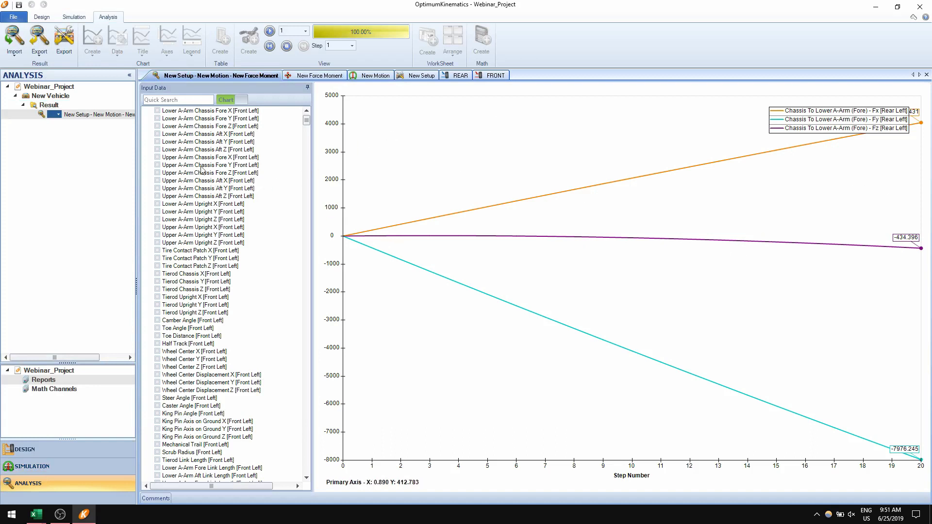
Plot the front left Chassis To Rocker Fx, Fy and Fz forces on the simulation result chart.
{"action": "mouse_move", "coordinate": [307, 125]}
{"action": "left_mouse_down"}
{"action": "mouse_move", "coordinate": [311, 144]}
{"action": "mouse_move", "coordinate": [313, 119]}
{"action": "left_mouse_up"}
{"action": "left_click_drag", "start_coordinate": [307, 121], "coordinate": [322, 318]}
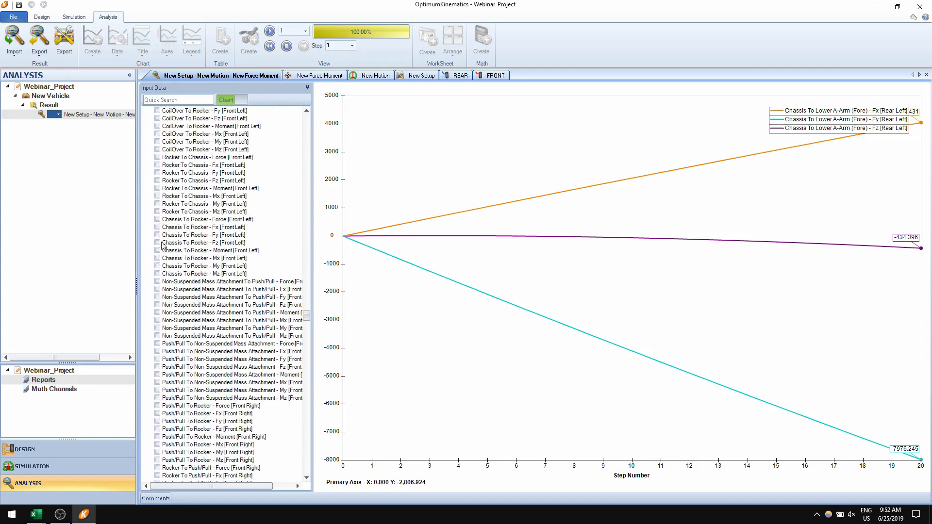
{"action": "left_click", "coordinate": [183, 221]}
{"action": "left_click", "coordinate": [156, 227]}
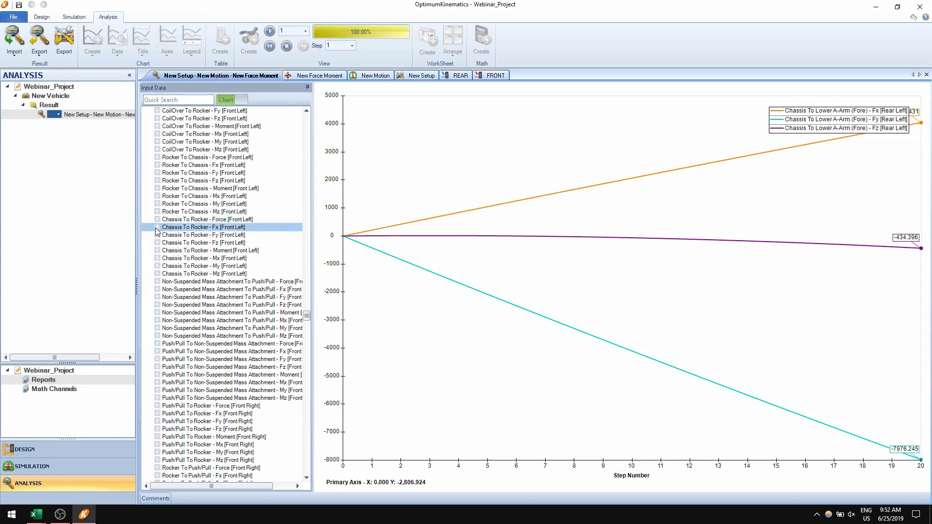
{"action": "left_click", "coordinate": [156, 228]}
{"action": "left_click", "coordinate": [157, 235]}
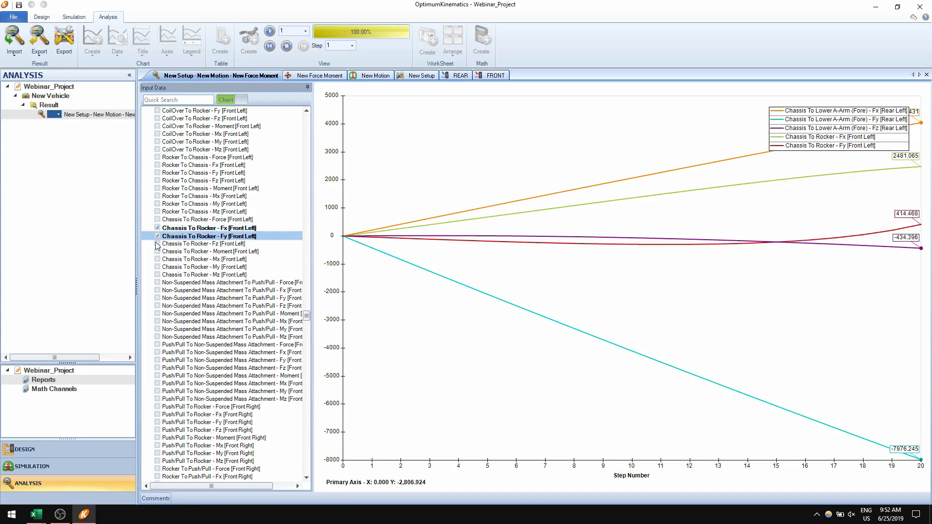
{"action": "left_click", "coordinate": [156, 243]}
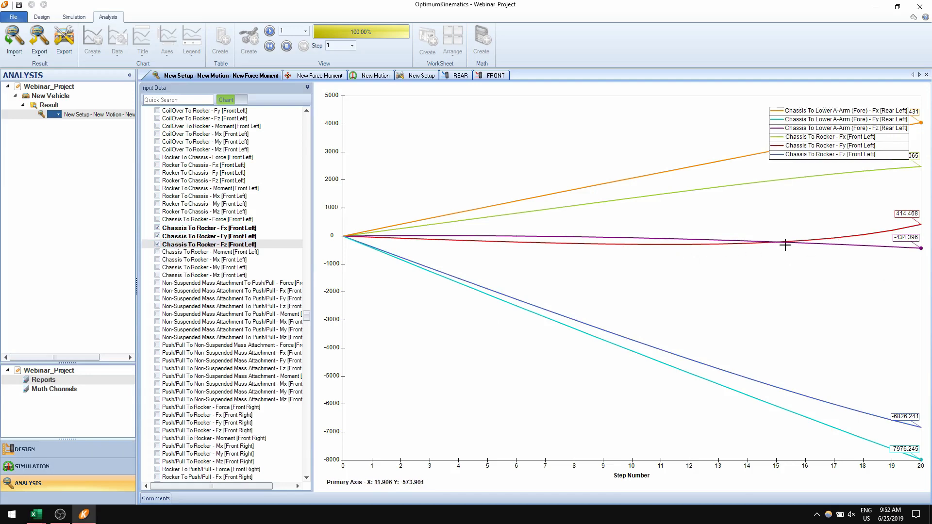
Examine the result curves over the final steps at closer range and compare them with the New Motion input curves.
{"action": "left_click_drag", "start_coordinate": [638, 152], "coordinate": [927, 354]}
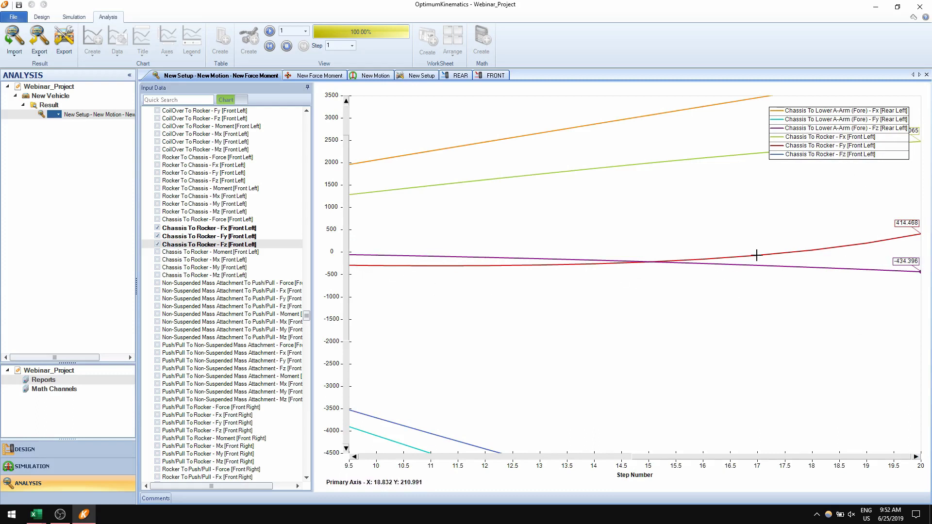
{"action": "double_click", "coordinate": [916, 321]}
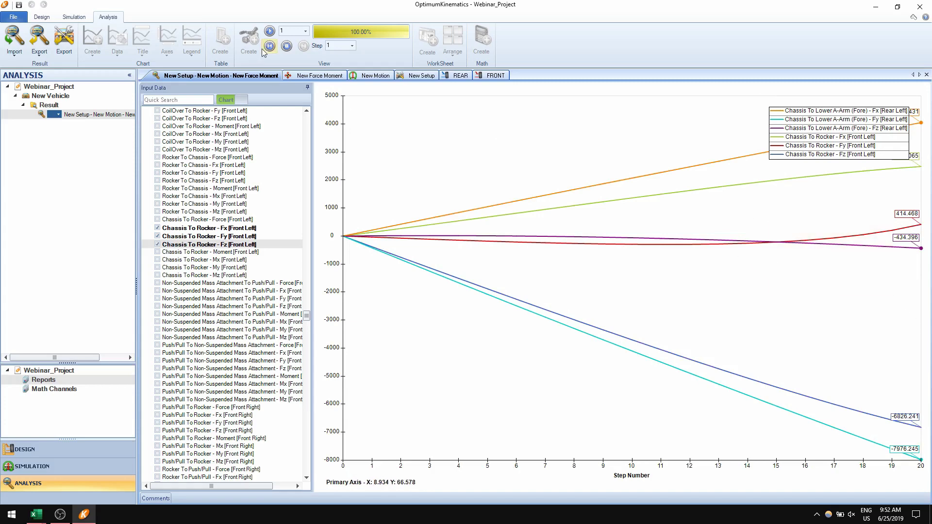
{"action": "left_click", "coordinate": [366, 76]}
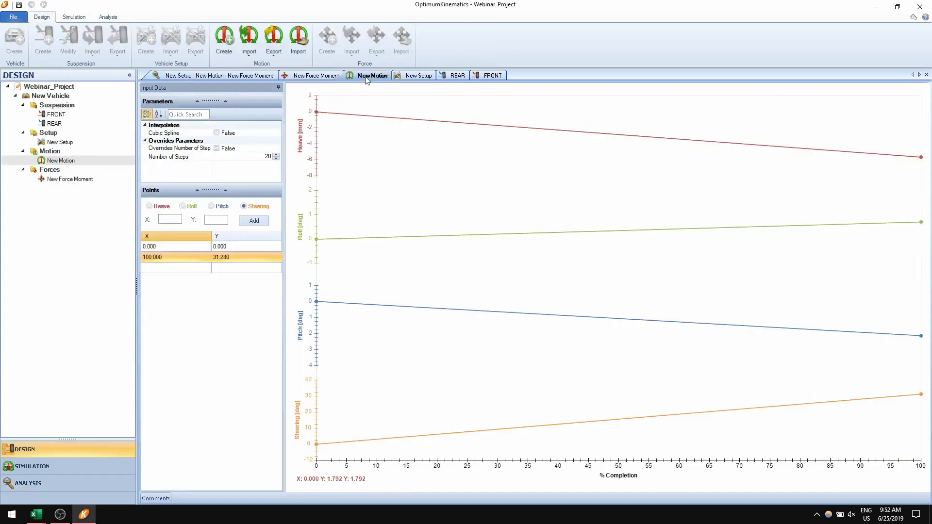
{"action": "left_click", "coordinate": [220, 75]}
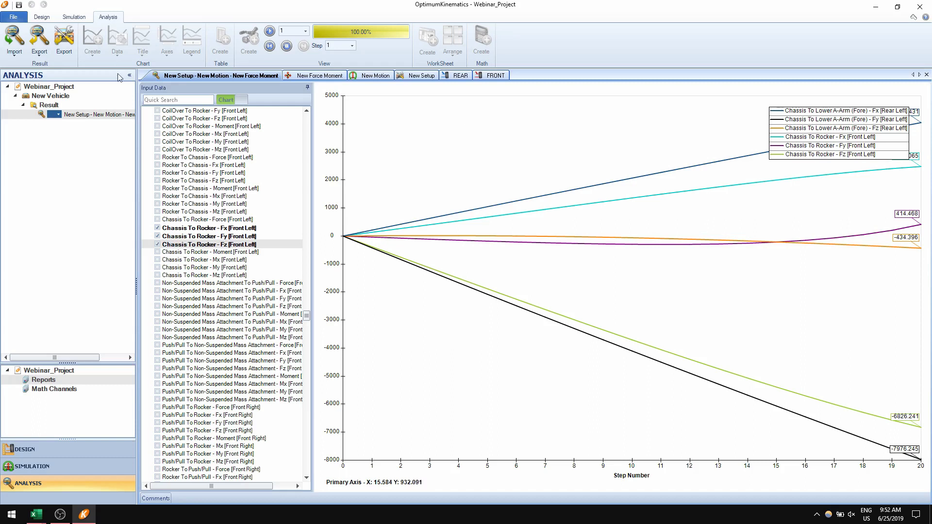
Create a 2D chart named New Chart in the project's reports.
{"action": "left_click", "coordinate": [43, 380]}
{"action": "left_click", "coordinate": [93, 55]}
{"action": "left_click", "coordinate": [95, 71]}
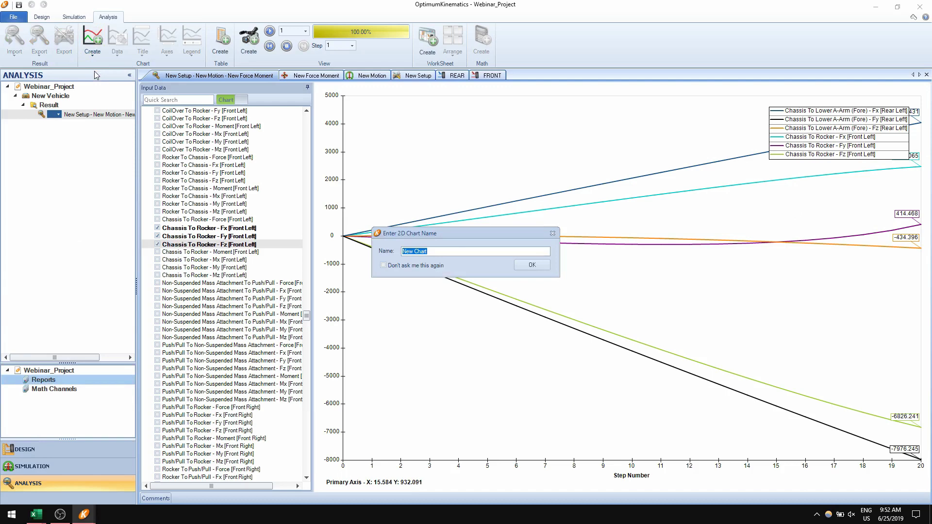
{"action": "key", "text": "Return"}
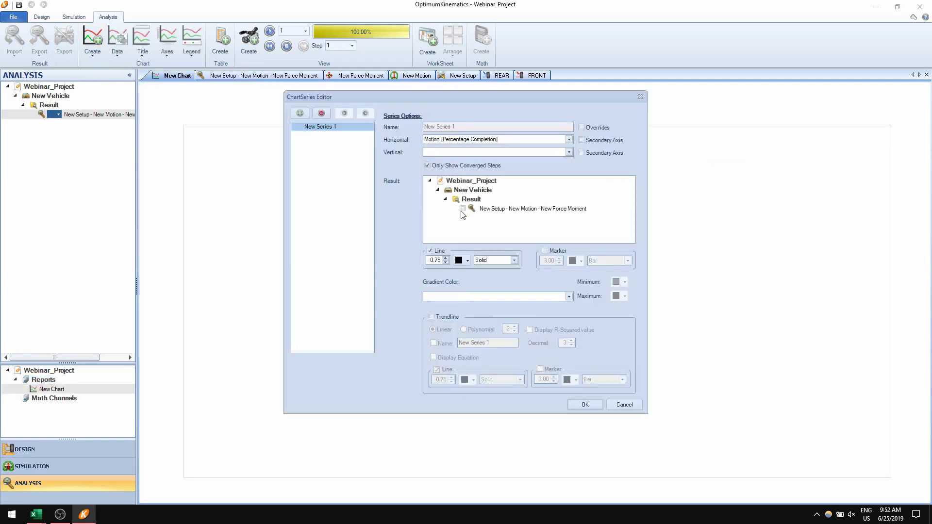
Define the first series from the simulation result as Chassis To Upper A-Arm (Aft) - Force [Front Left], with a red line.
{"action": "left_click", "coordinate": [462, 208]}
{"action": "left_click", "coordinate": [474, 153]}
{"action": "type", "text": "up"}
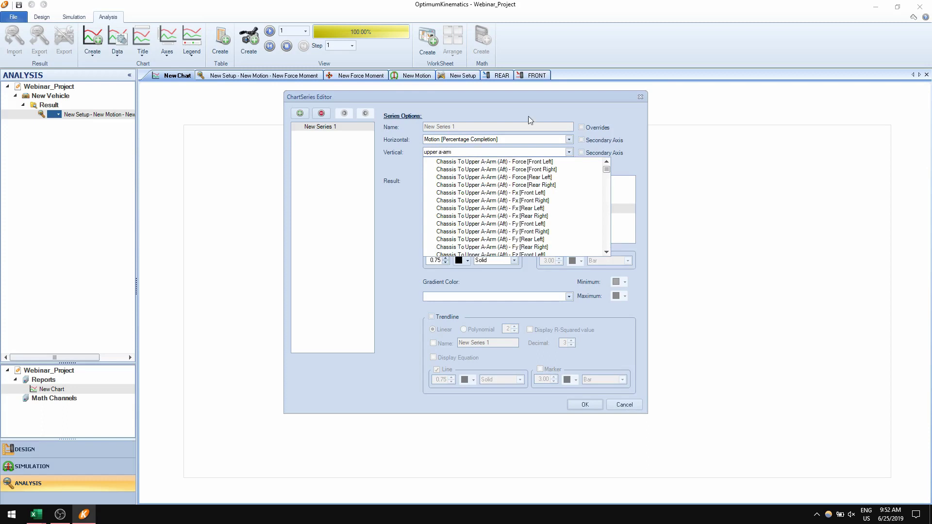
{"action": "type", "text": "per a-arm force"}
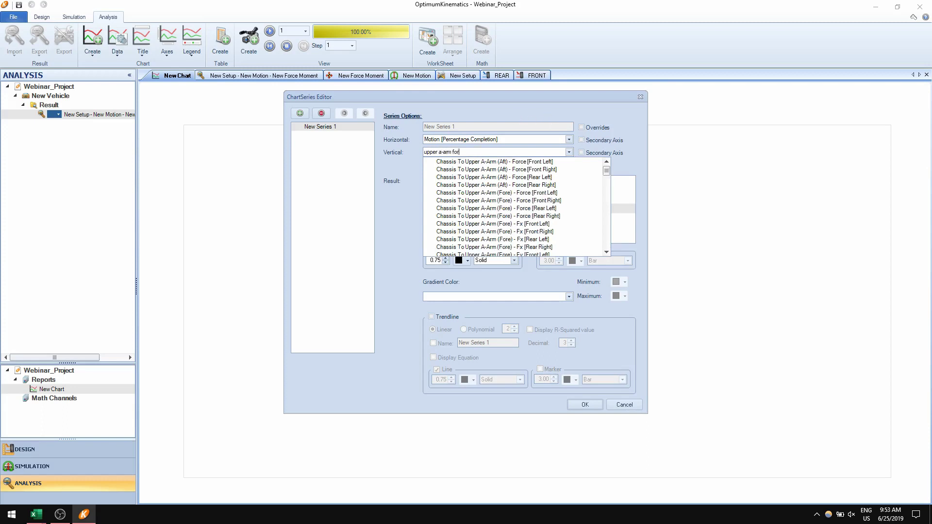
{"action": "left_click", "coordinate": [477, 162]}
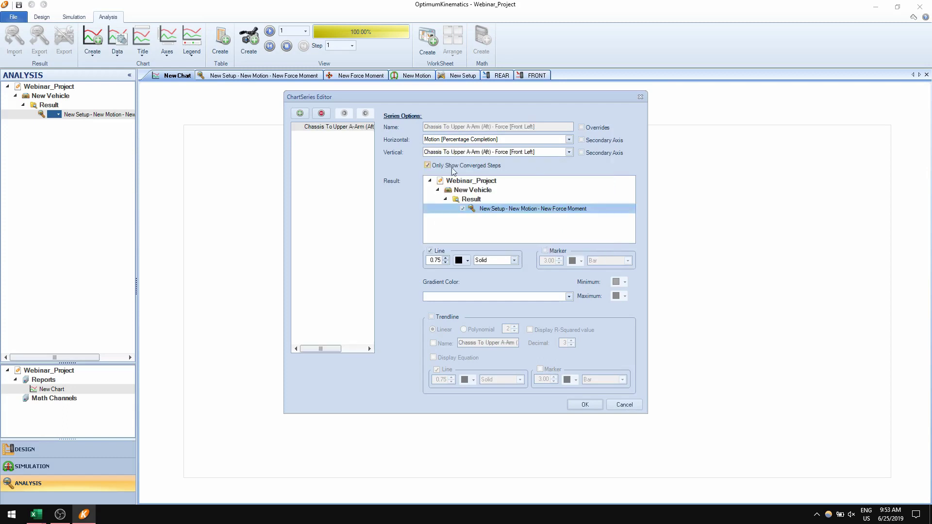
{"action": "left_click", "coordinate": [469, 260]}
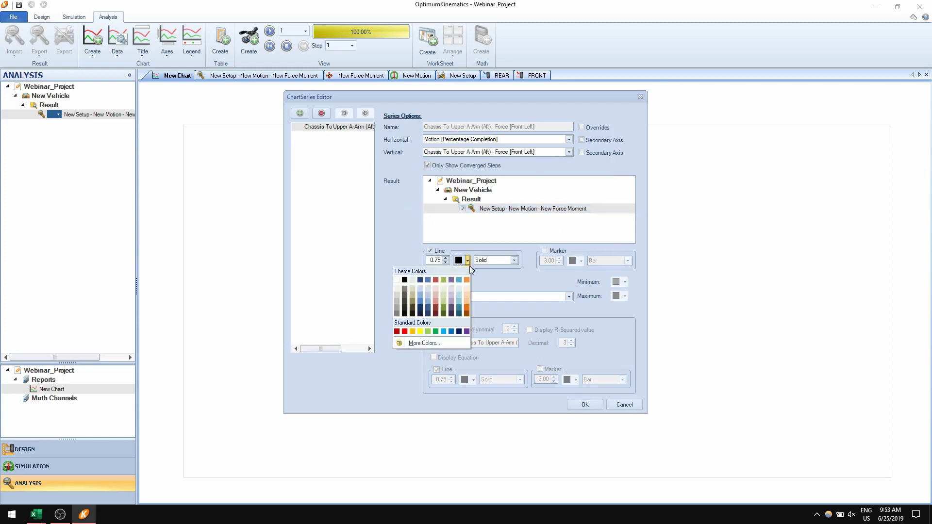
{"action": "left_click", "coordinate": [401, 329]}
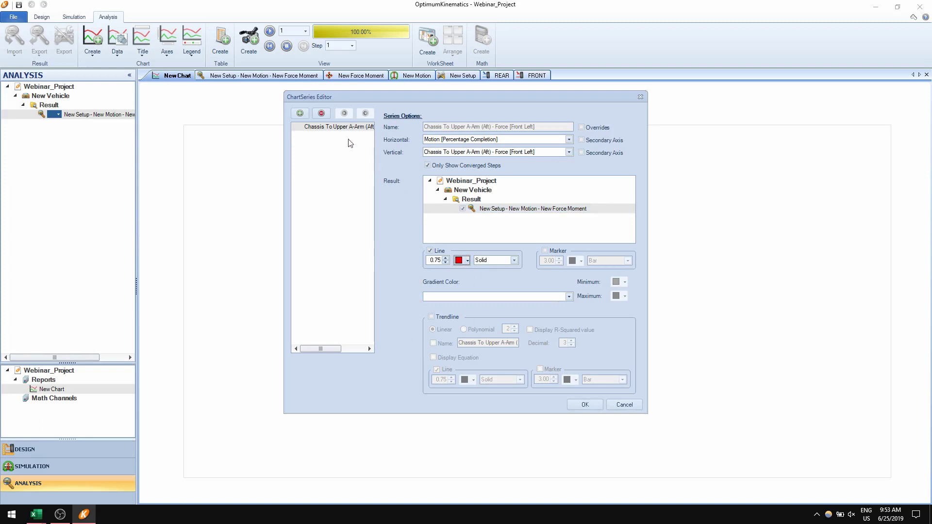
Add a second series with Chassis To Upper A-Arm (Fore) - Force [Front Left] as its vertical quantity.
{"action": "left_click", "coordinate": [300, 114]}
{"action": "left_click", "coordinate": [445, 152]}
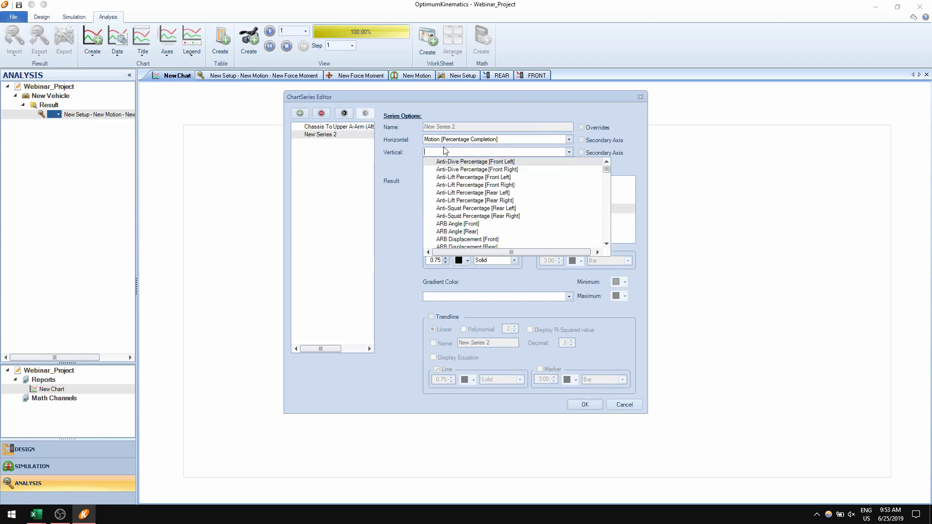
{"action": "type", "text": "upper a-arm chassis"}
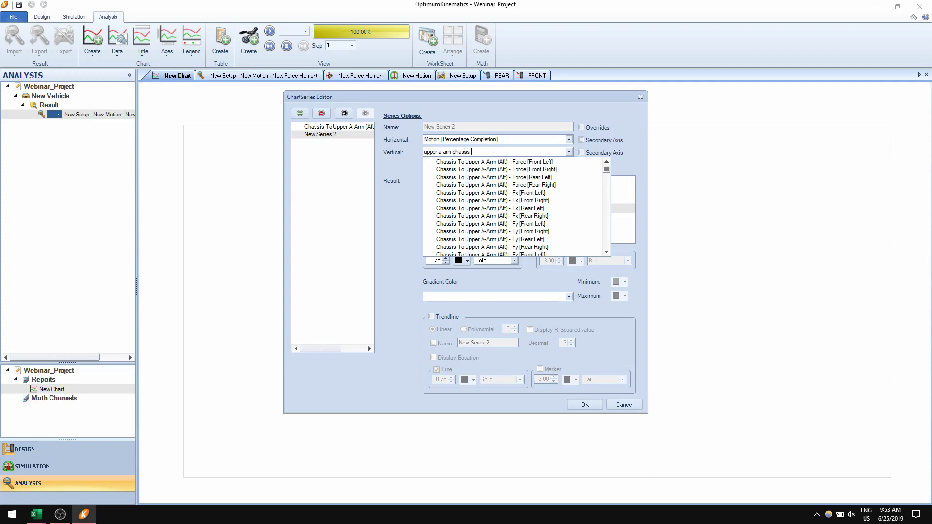
{"action": "type", "text": "ore"}
{"action": "key", "text": "BackSpace"}
{"action": "type", "text": "ce"}
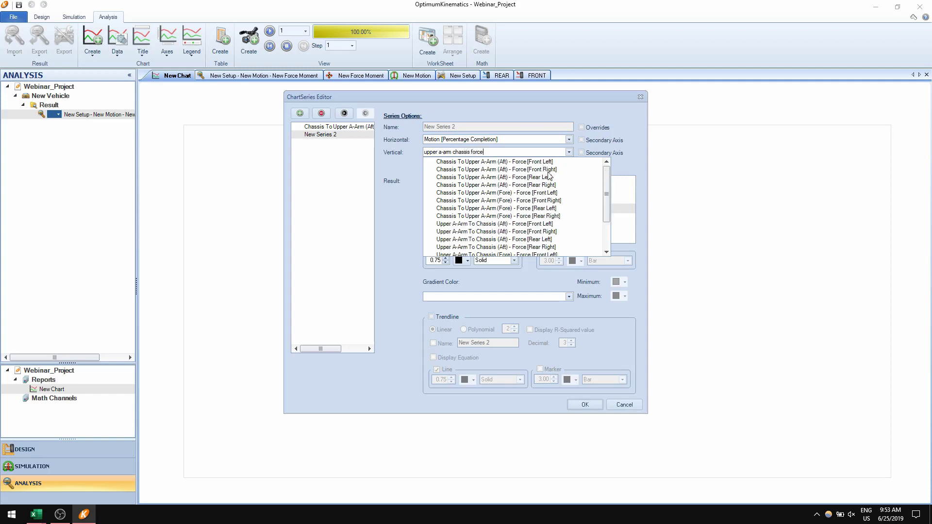
{"action": "left_click", "coordinate": [533, 194]}
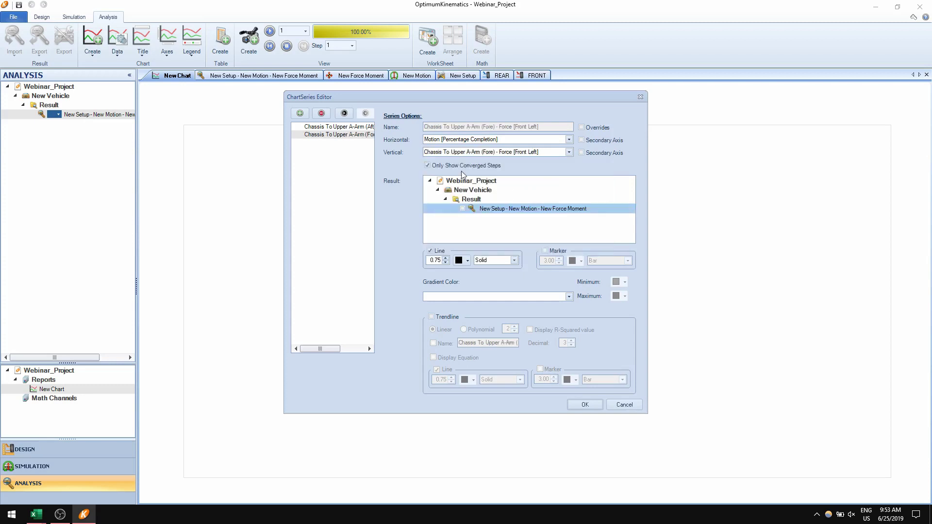
Color the Upper A-Arm (Fore) force series line green and apply the series to the chart.
{"action": "left_click", "coordinate": [342, 127]}
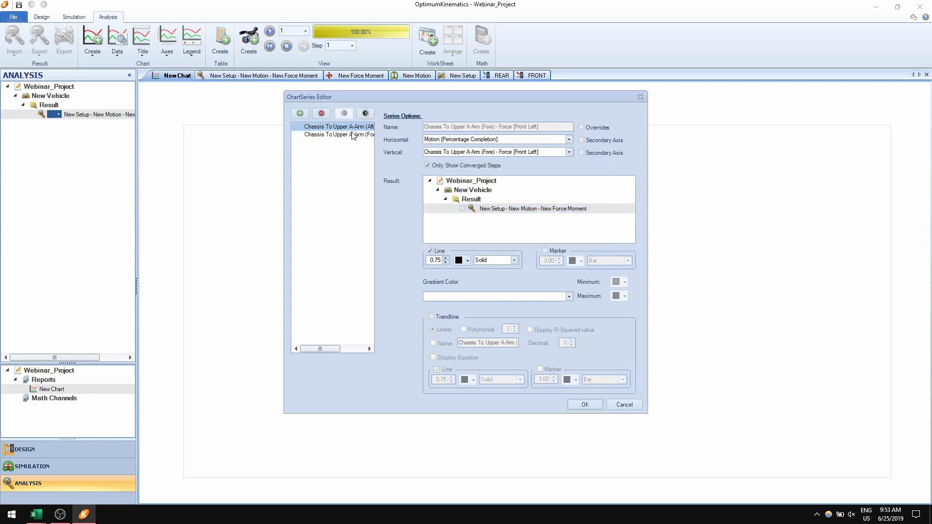
{"action": "left_click", "coordinate": [353, 135]}
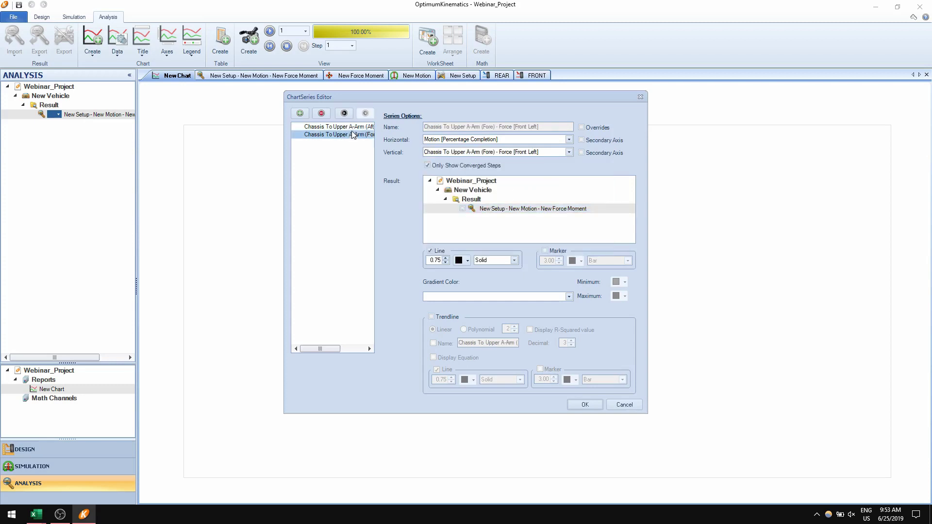
{"action": "left_click", "coordinate": [467, 260]}
{"action": "left_click", "coordinate": [436, 333]}
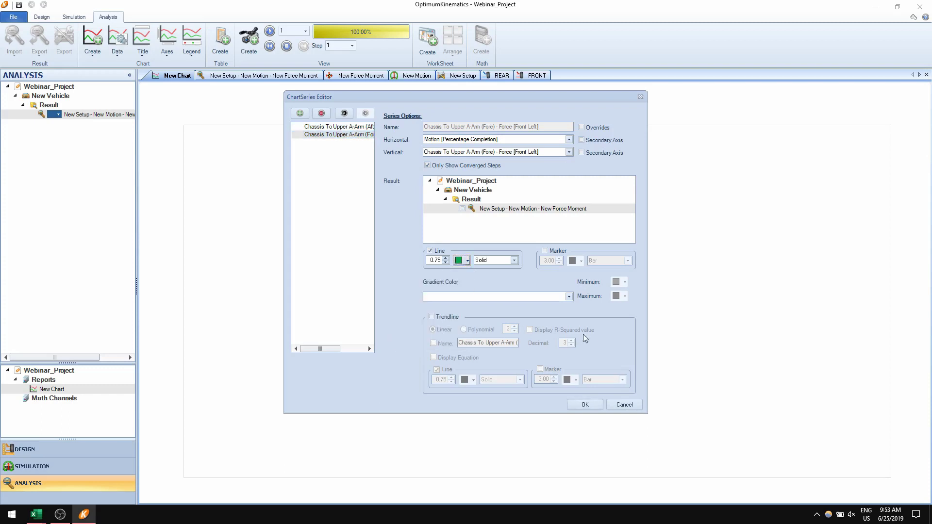
{"action": "left_click", "coordinate": [585, 404]}
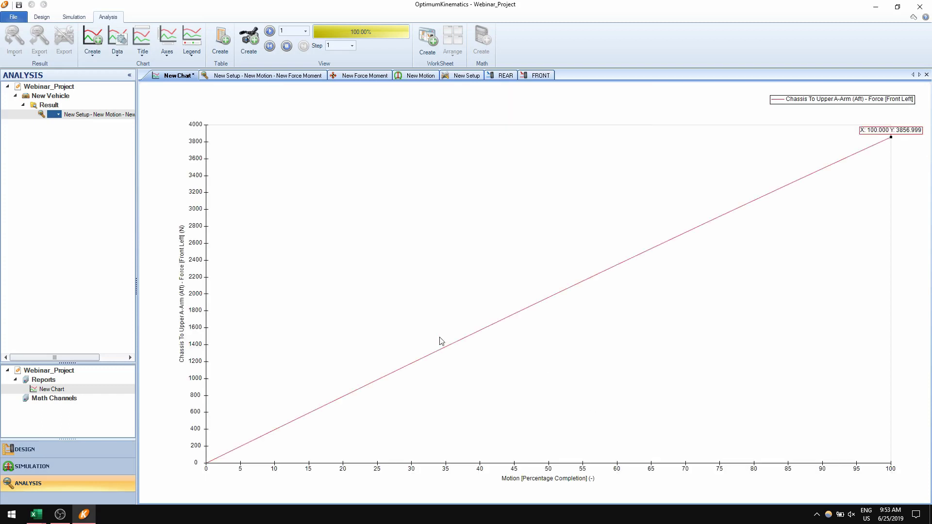
Reopen the chart's series settings and assign the New Setup - New Motion - New Force Moment result to the Upper A-Arm (Fore) series.
{"action": "right_click", "coordinate": [376, 258]}
{"action": "left_click", "coordinate": [214, 262]}
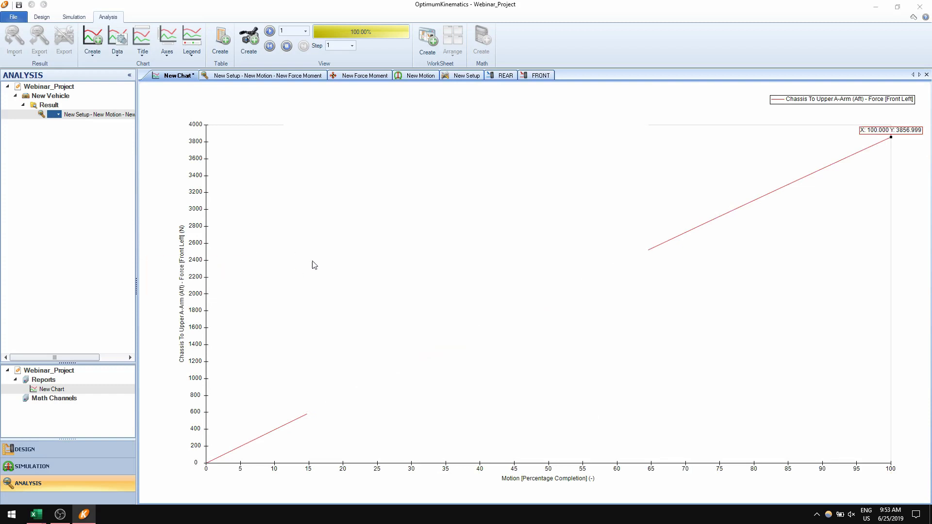
{"action": "left_click", "coordinate": [338, 134]}
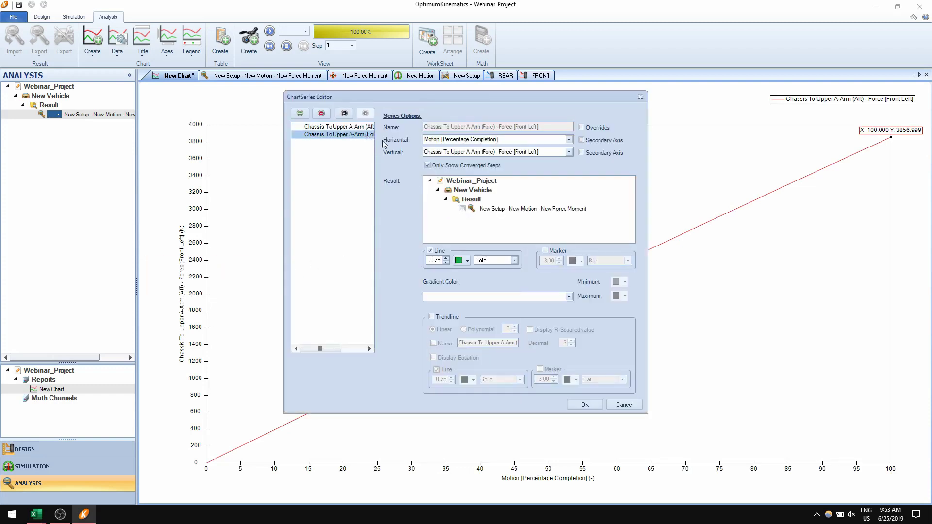
{"action": "left_click", "coordinate": [466, 211]}
{"action": "left_click", "coordinate": [586, 405]}
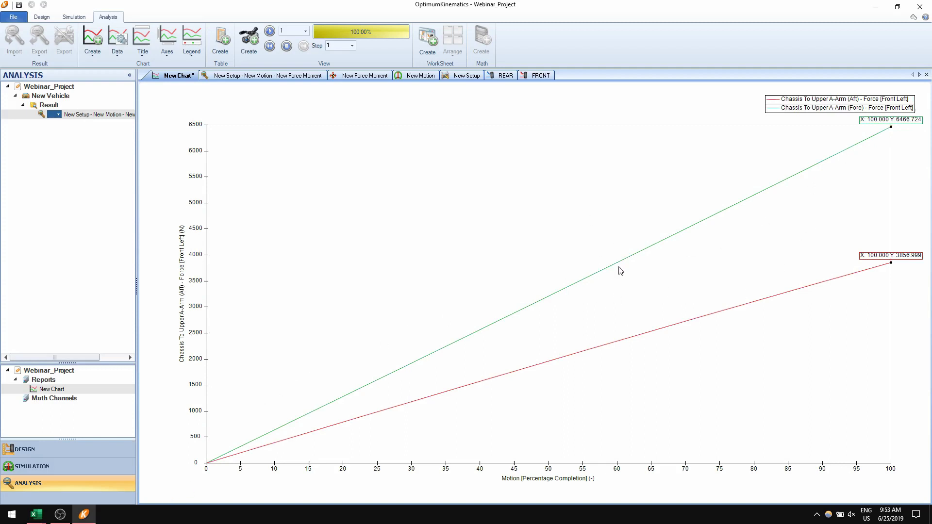
Save the project and create a view named New View displaying the New Setup - New Motion - New Force Moment result.
{"action": "key", "text": "ctrl+s"}
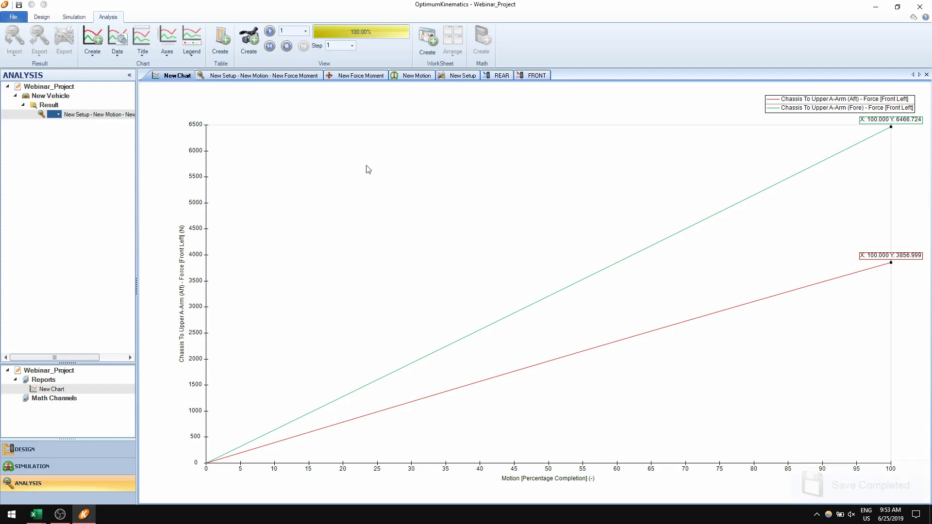
{"action": "left_click", "coordinate": [49, 388]}
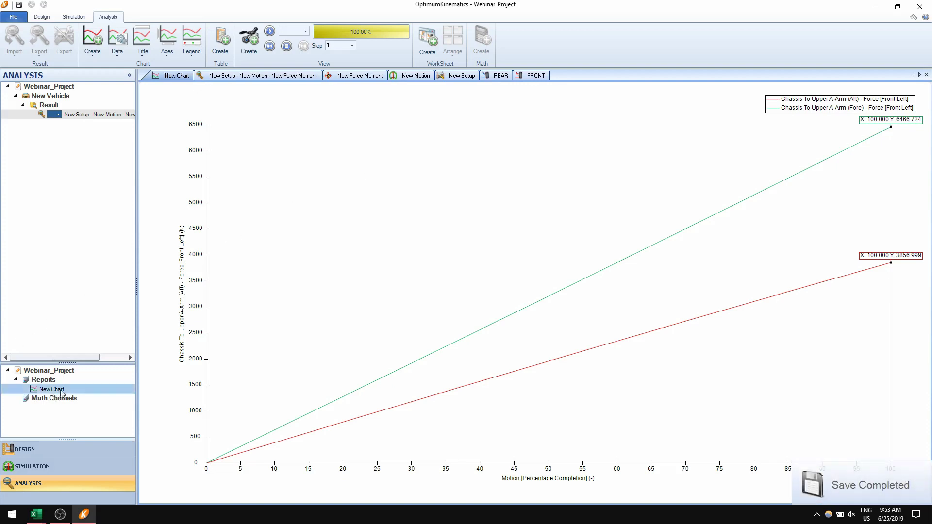
{"action": "left_click", "coordinate": [248, 39]}
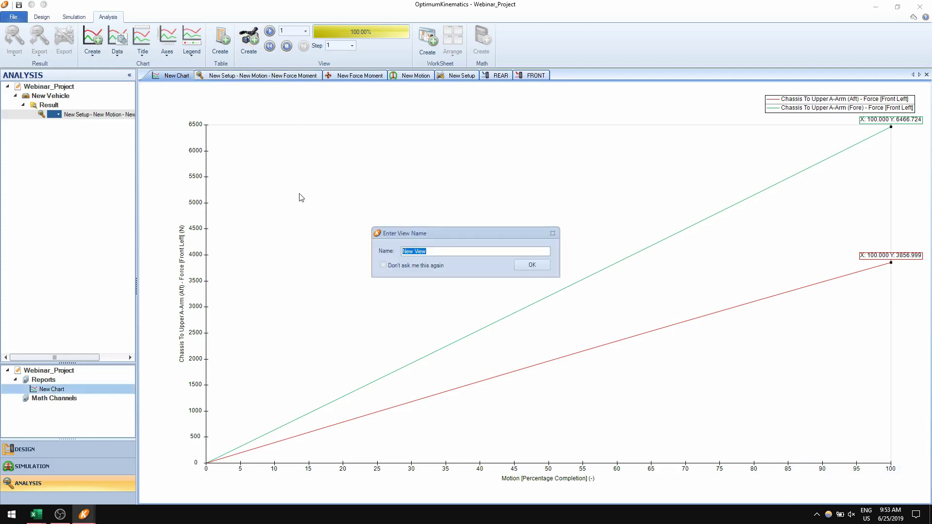
{"action": "key", "text": "Return"}
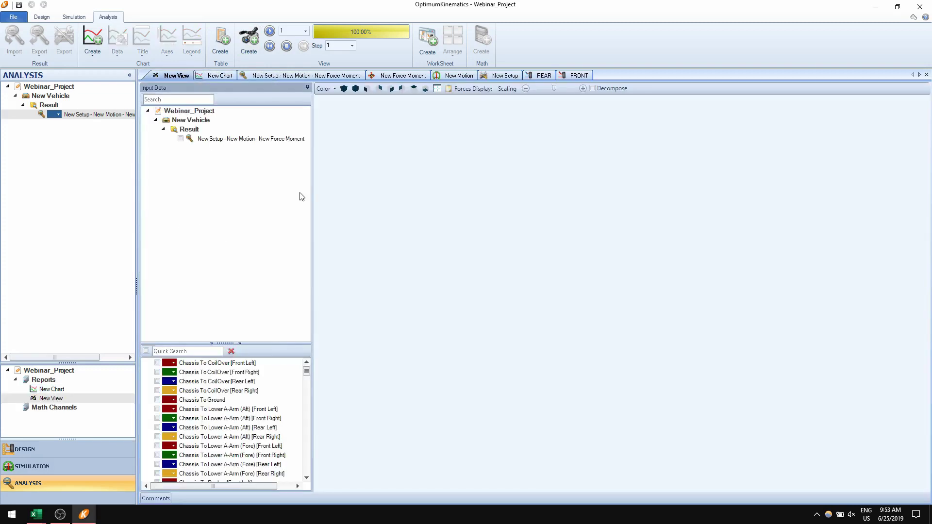
{"action": "left_click", "coordinate": [181, 140]}
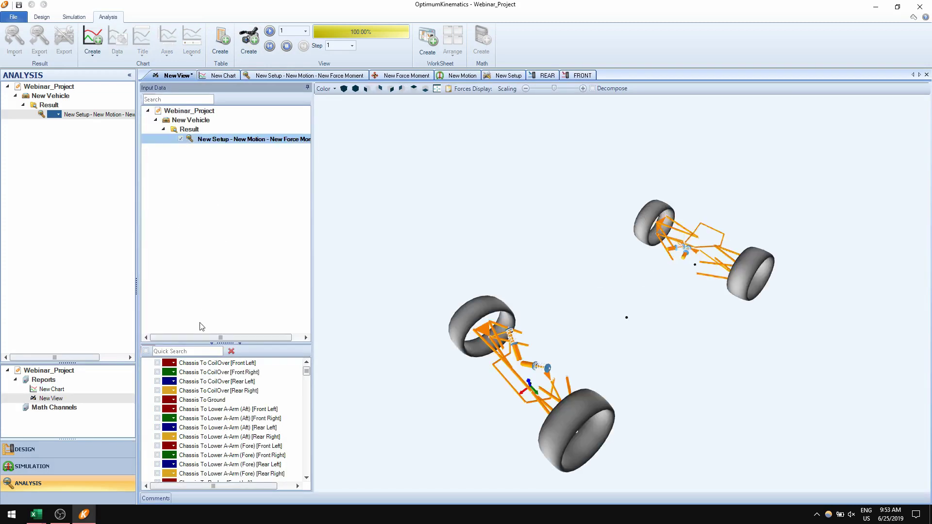
Filter the force list by "upper a-arm chass" and display the Chassis To Upper A-Arm (Aft) and (Fore) forces for Front Left.
{"action": "left_click_drag", "start_coordinate": [216, 344], "coordinate": [227, 236]}
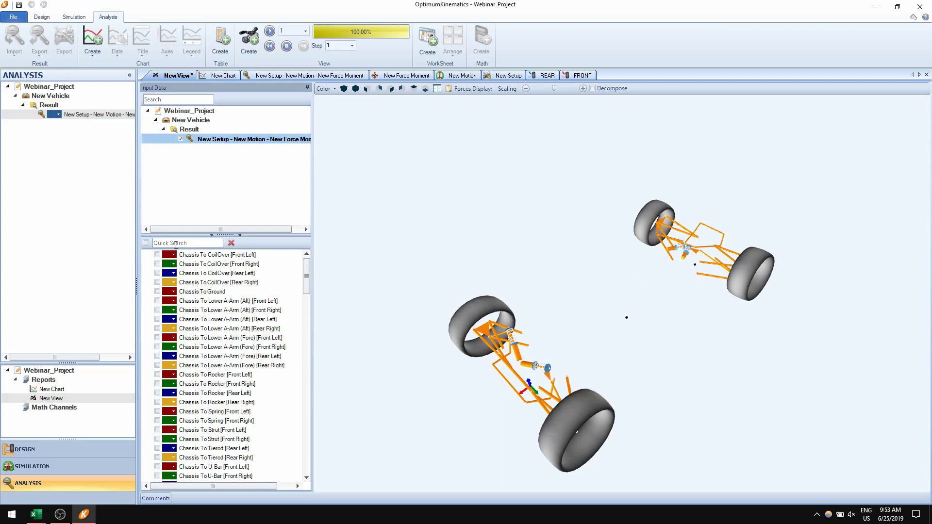
{"action": "left_click", "coordinate": [185, 242]}
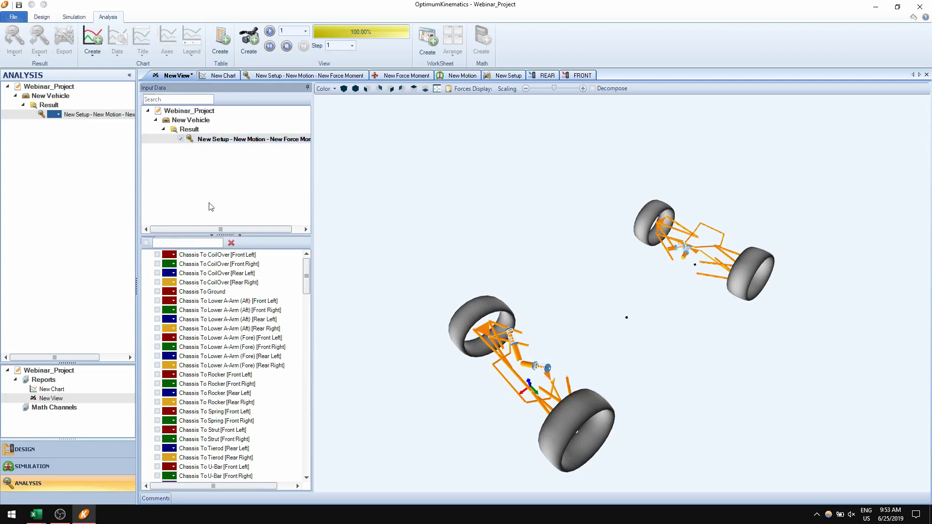
{"action": "type", "text": "up"}
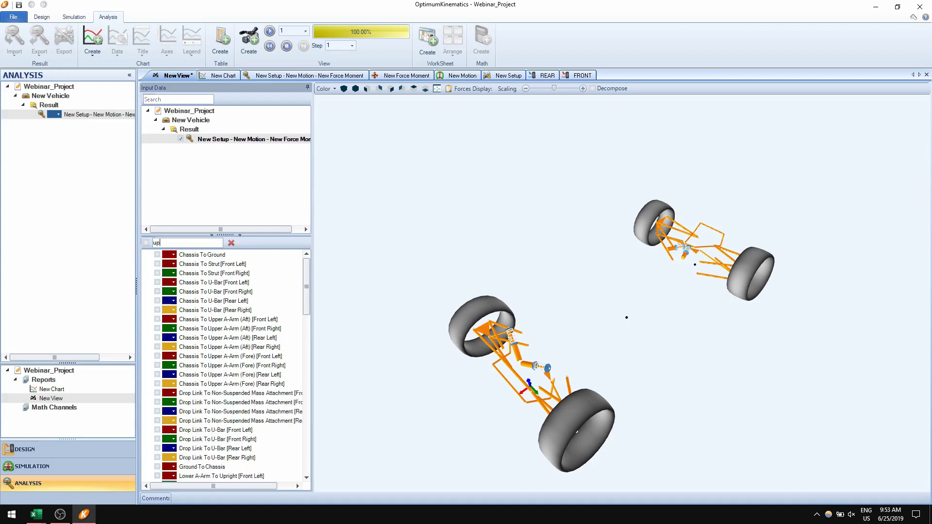
{"action": "type", "text": "per a-arm "}
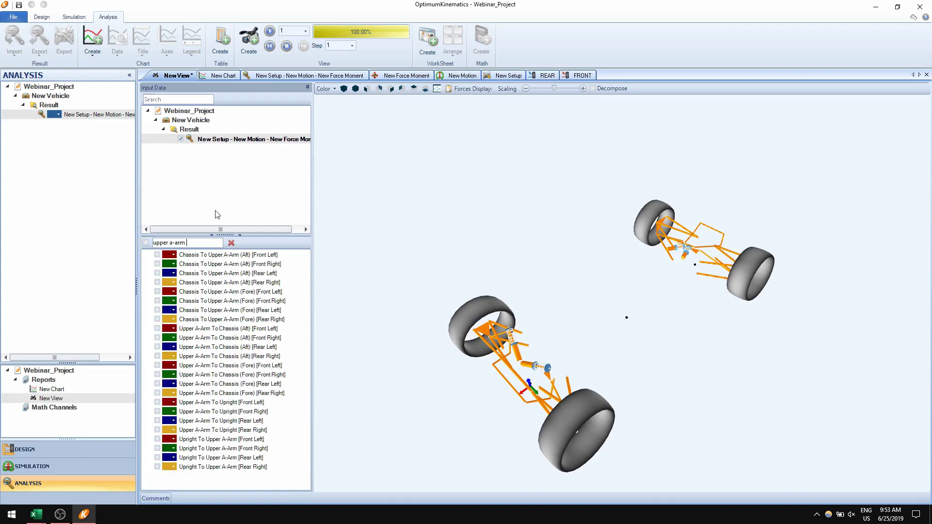
{"action": "type", "text": "chass"}
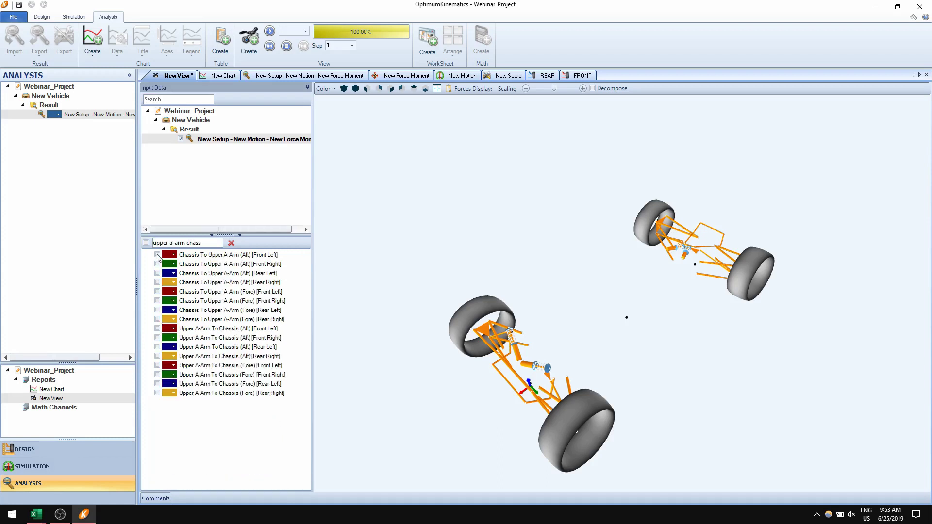
{"action": "left_click", "coordinate": [158, 255]}
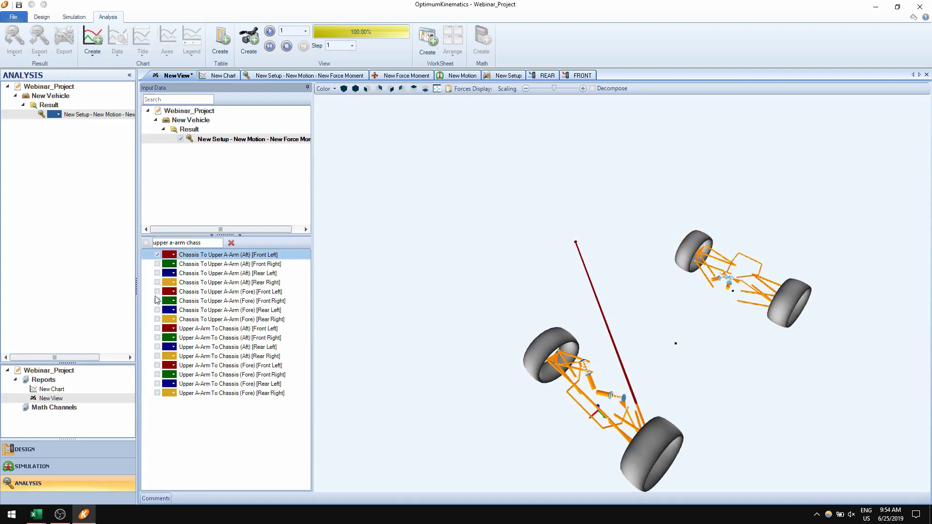
{"action": "left_click", "coordinate": [158, 292]}
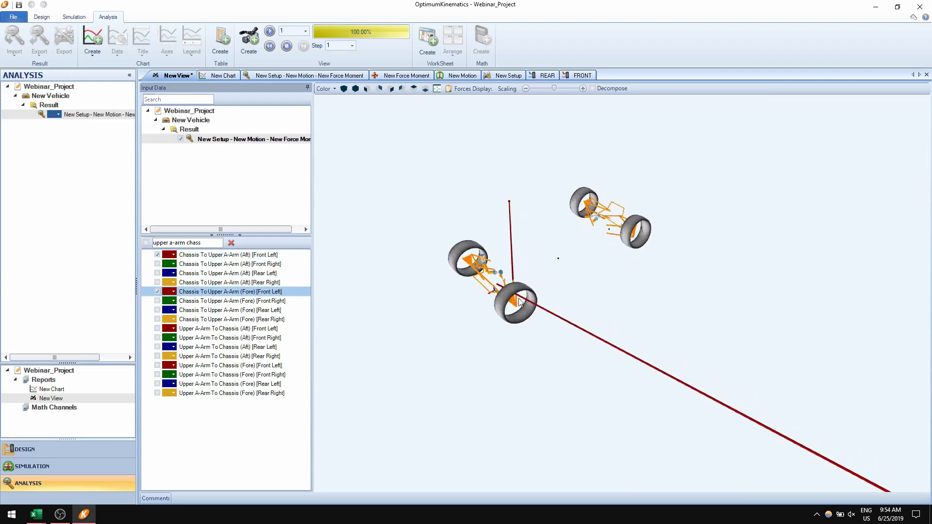
Reduce the scaling of the displayed forces so the upper A-arm arrows are short relative to the vehicle.
{"action": "left_click", "coordinate": [640, 269]}
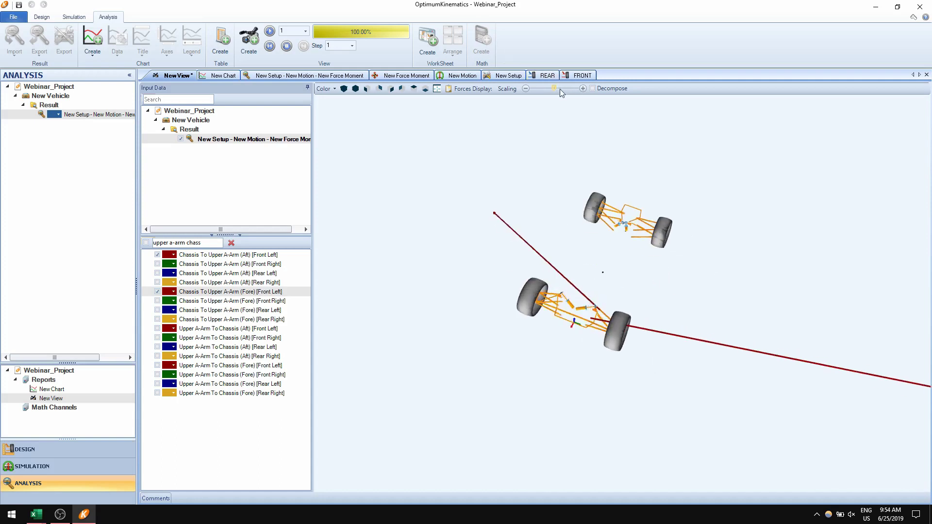
{"action": "left_click", "coordinate": [543, 89]}
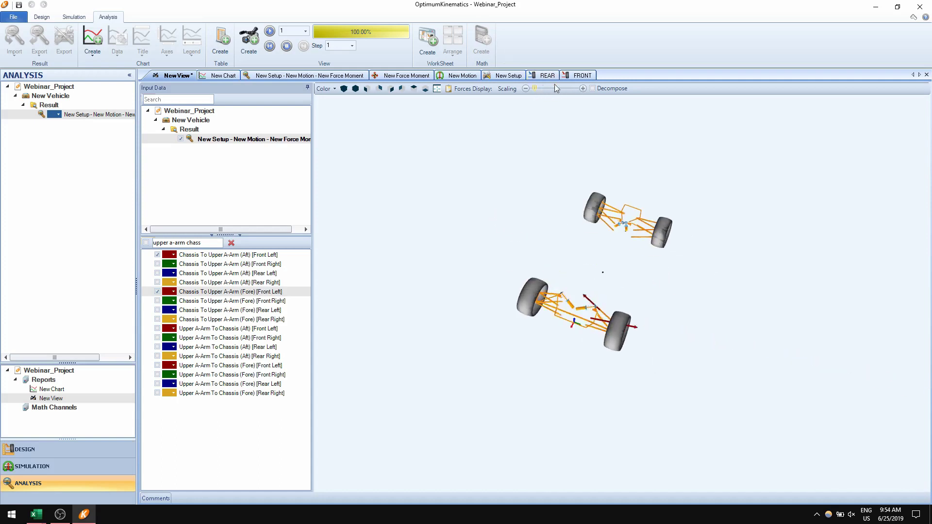
{"action": "left_click", "coordinate": [436, 88]}
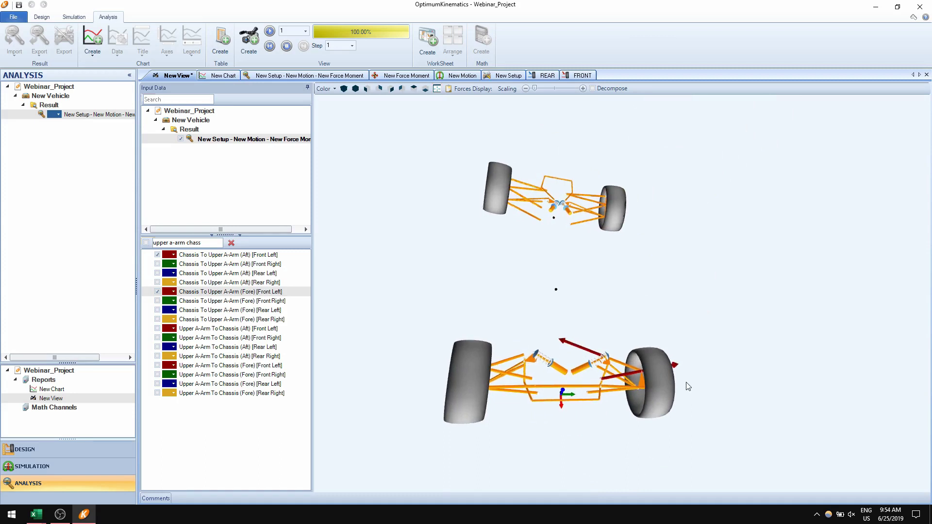
Filter the force list by "contac" and display the Contact Patch [Front Left] force in the view.
{"action": "triple_click", "coordinate": [206, 244]}
{"action": "type", "text": "contac"}
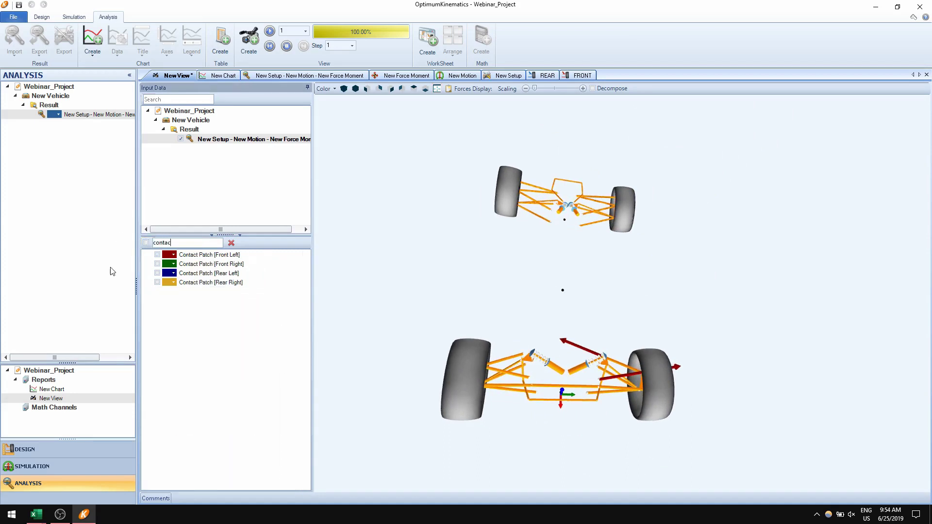
{"action": "left_click", "coordinate": [157, 254]}
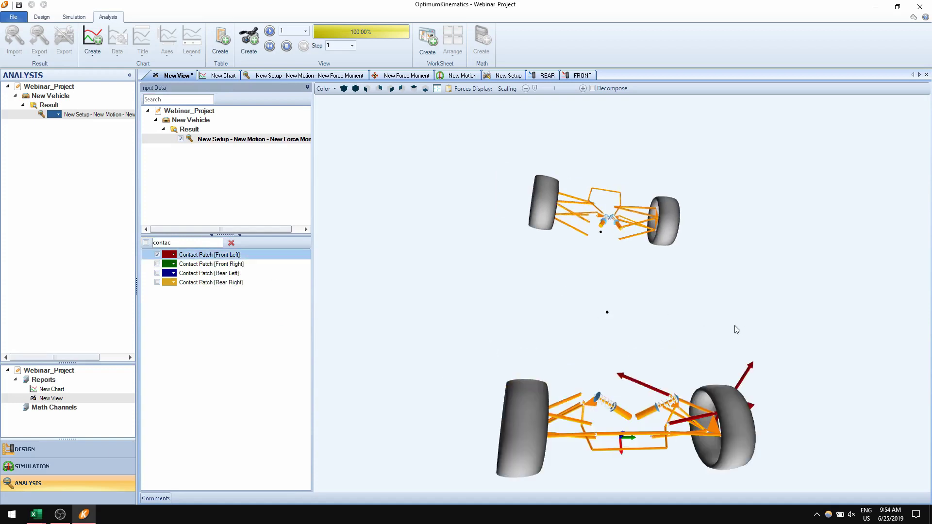
Play the motion from its start, examine how the front left forces develop from several angles, and stop the playback.
{"action": "left_click_drag", "start_coordinate": [706, 321], "coordinate": [674, 305]}
{"action": "left_click", "coordinate": [271, 44]}
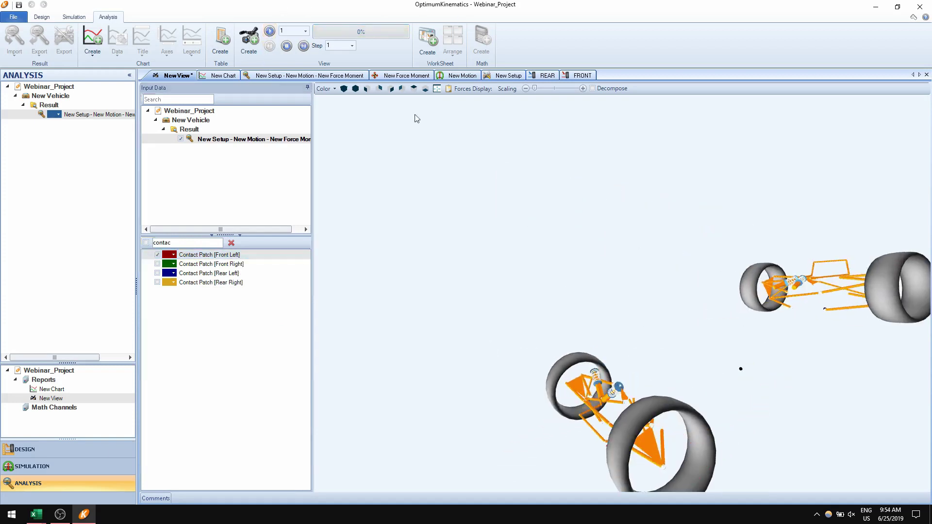
{"action": "left_click_drag", "start_coordinate": [740, 327], "coordinate": [671, 359]}
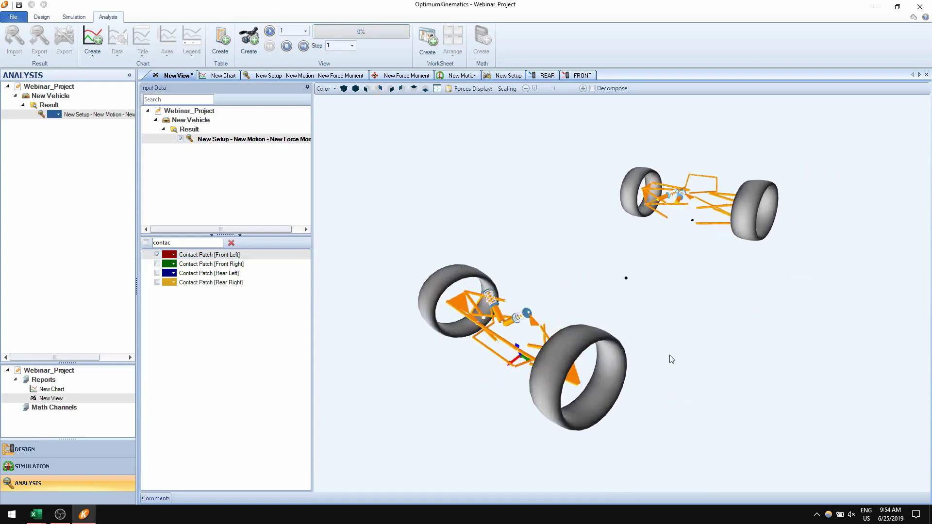
{"action": "left_click", "coordinate": [270, 31]}
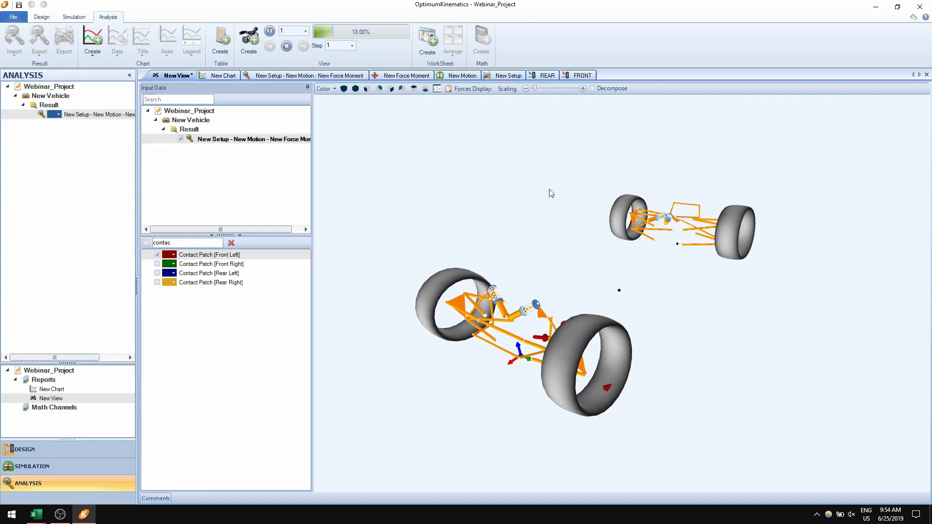
{"action": "left_click_drag", "start_coordinate": [538, 407], "coordinate": [566, 352]}
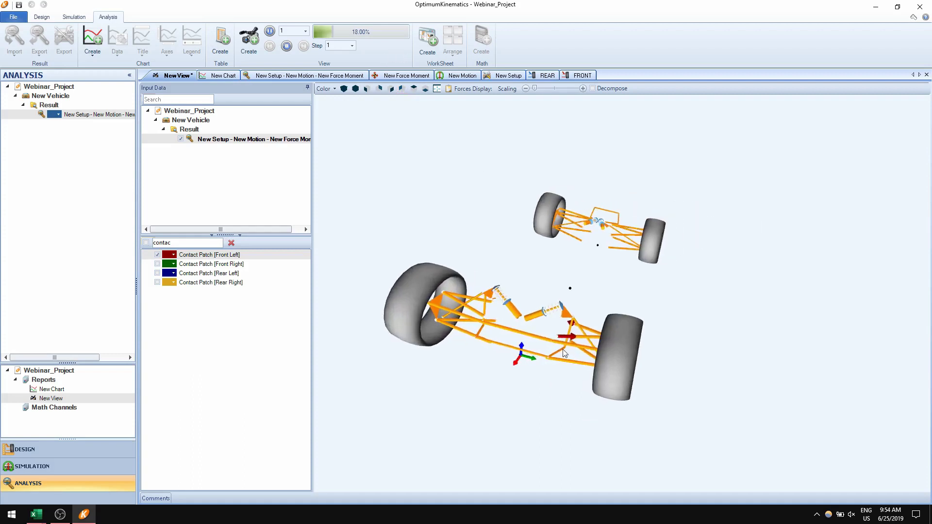
{"action": "left_click_drag", "start_coordinate": [556, 418], "coordinate": [548, 417]}
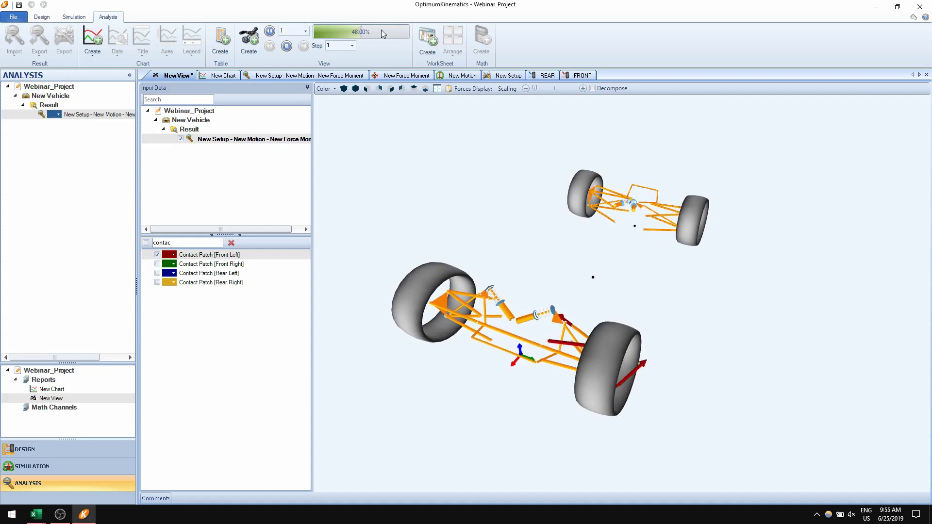
{"action": "left_click", "coordinate": [286, 46]}
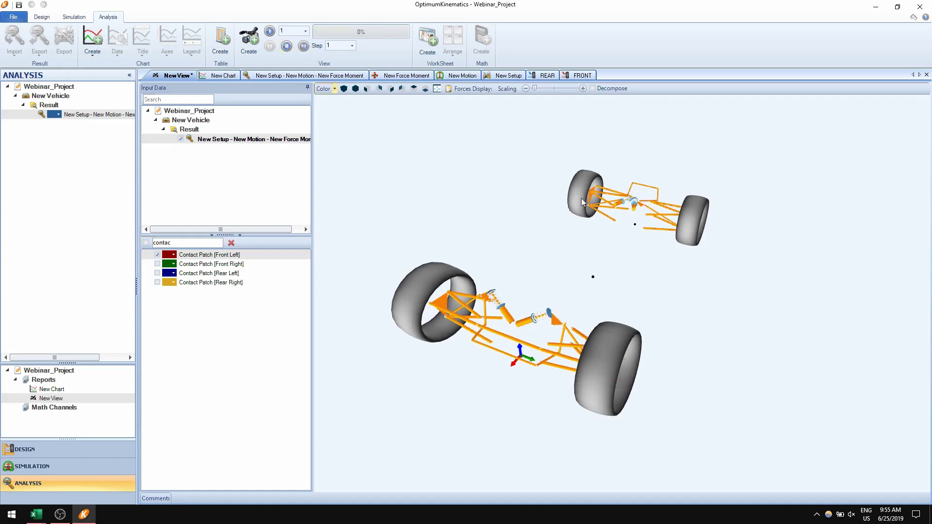